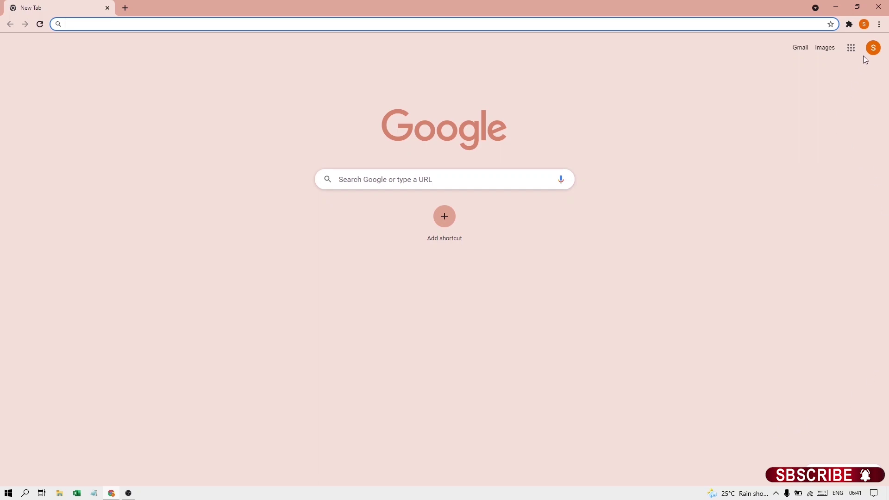
Step: Go to Google Drive from the apps launcher and create a blank Google Sheets spreadsheet
left_click(851, 48)
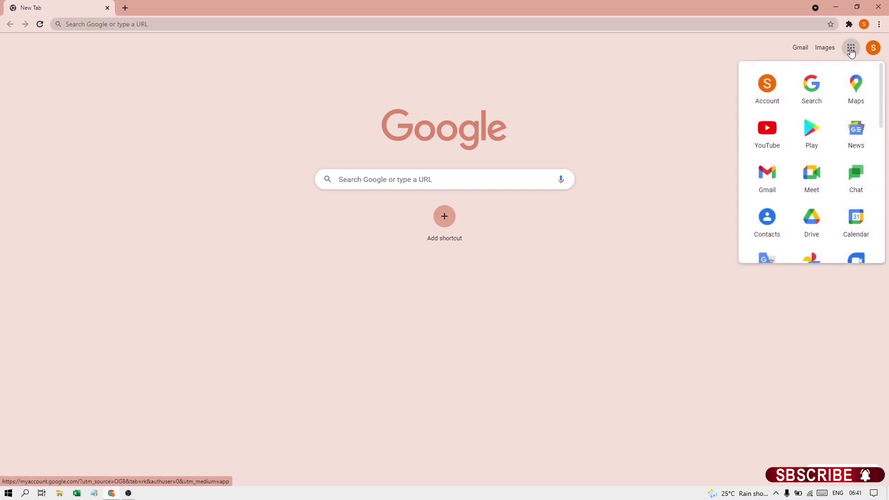
left_click(813, 226)
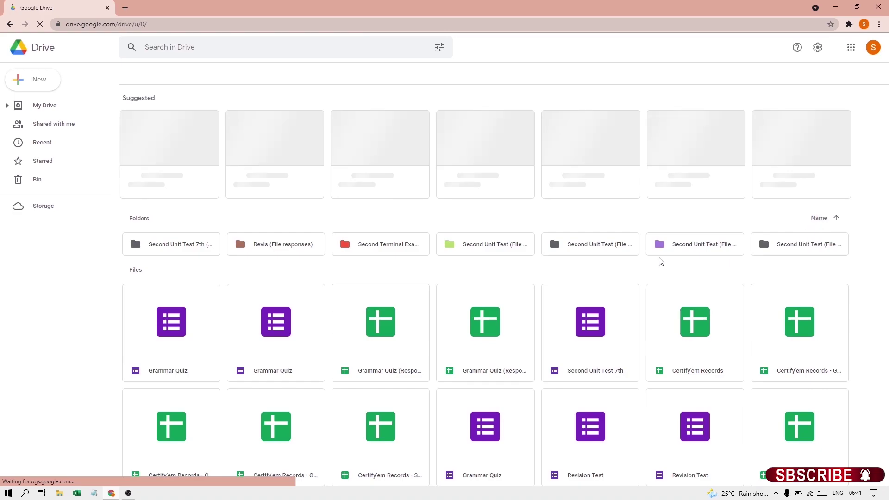
left_click(40, 78)
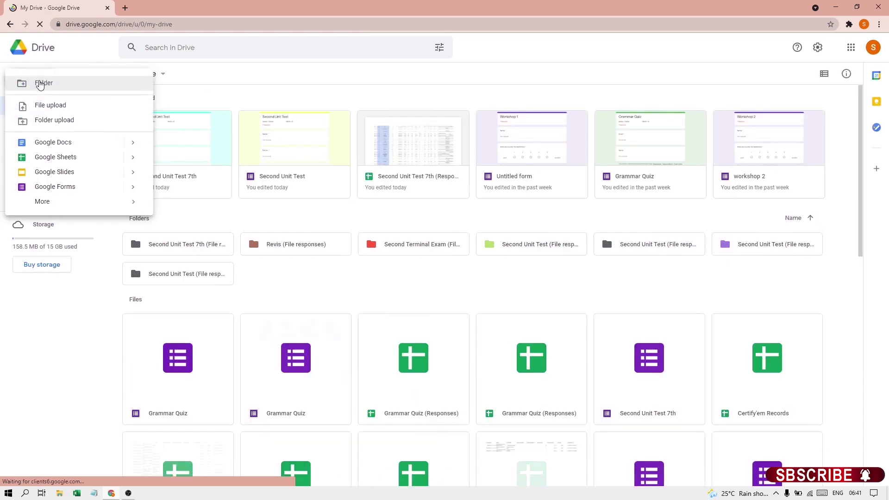
mouse_move(55, 157)
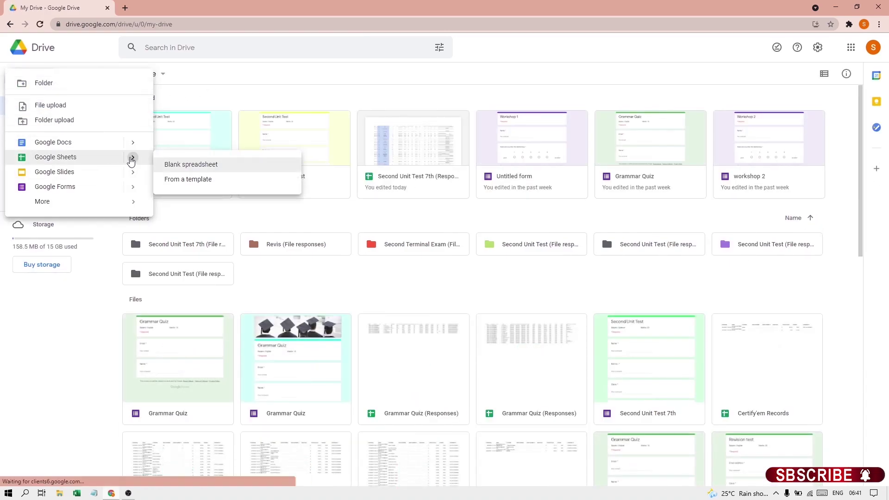
left_click(184, 165)
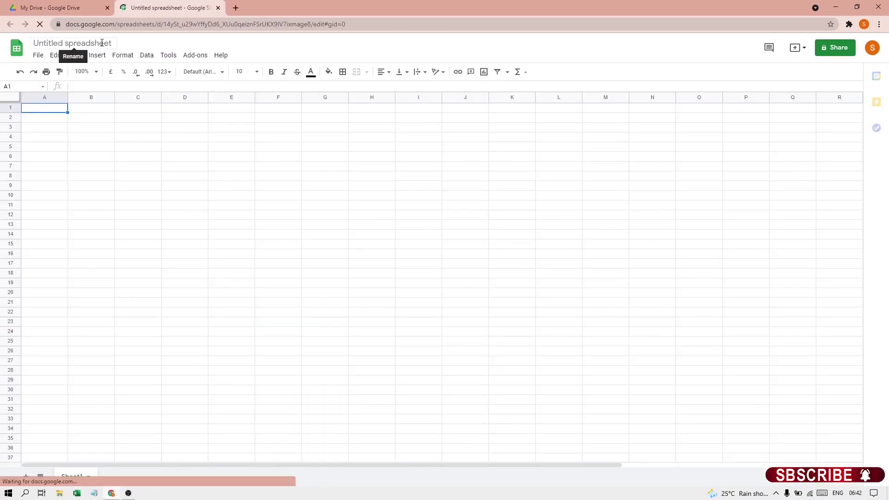
Step: Replace the Untitled spreadsheet title with 'Workshop feedback'
left_click(111, 42)
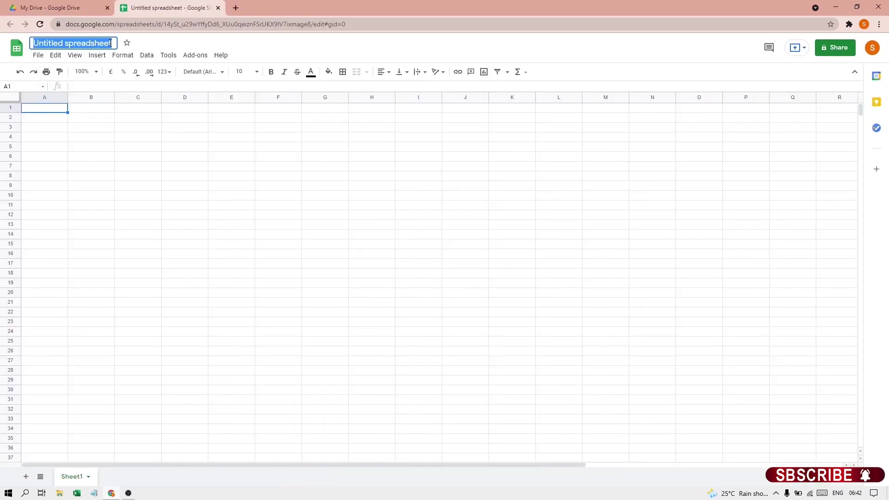
key("BackSpace")
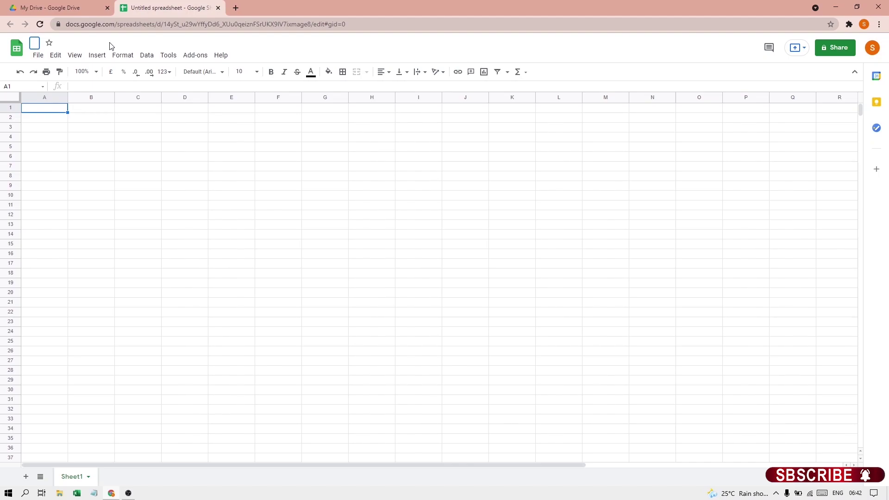
type("Wor")
type("kshop ")
type("feedbac")
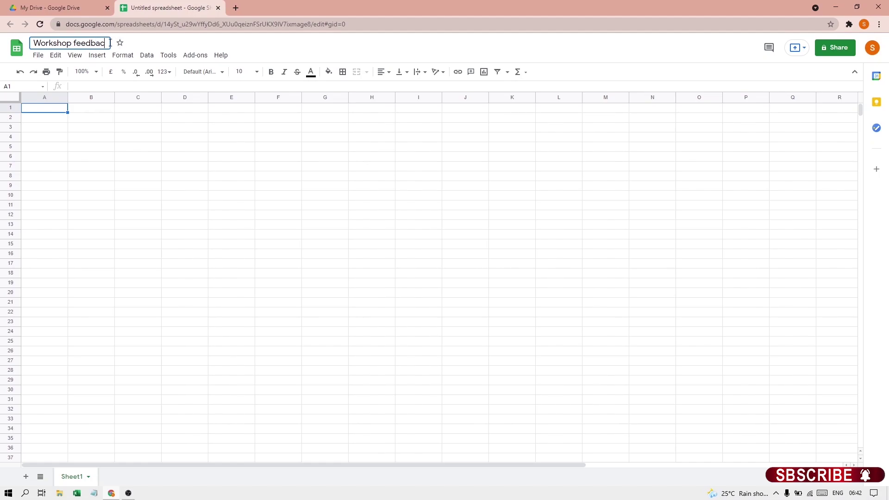
type("k")
Step: From My Drive, create a new blank Google Form and title it 'workshop 1'
left_click(77, 8)
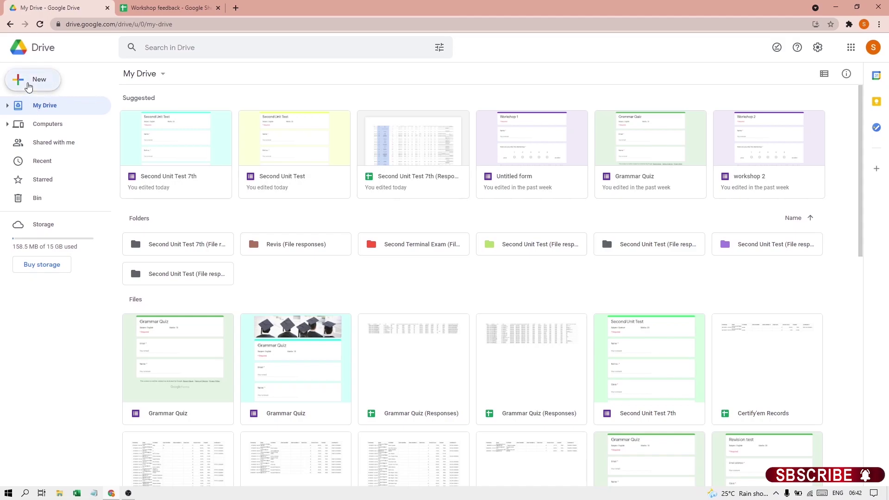
left_click(28, 85)
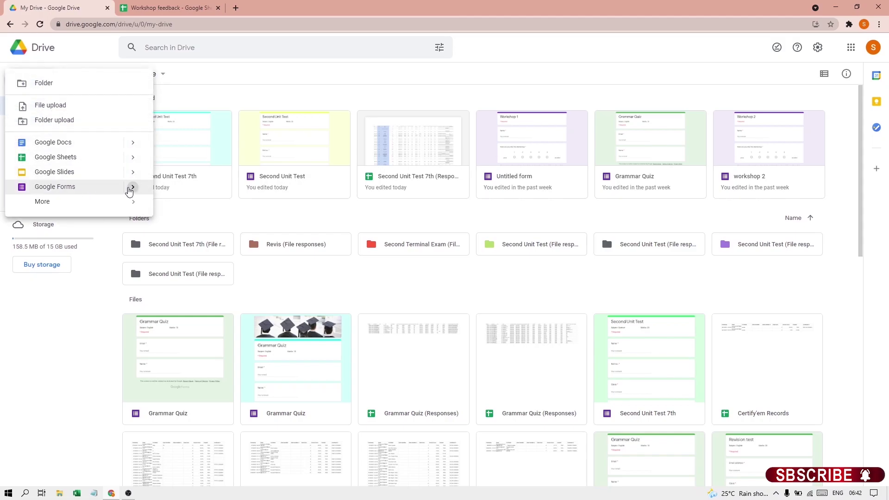
mouse_move(76, 187)
left_click(168, 194)
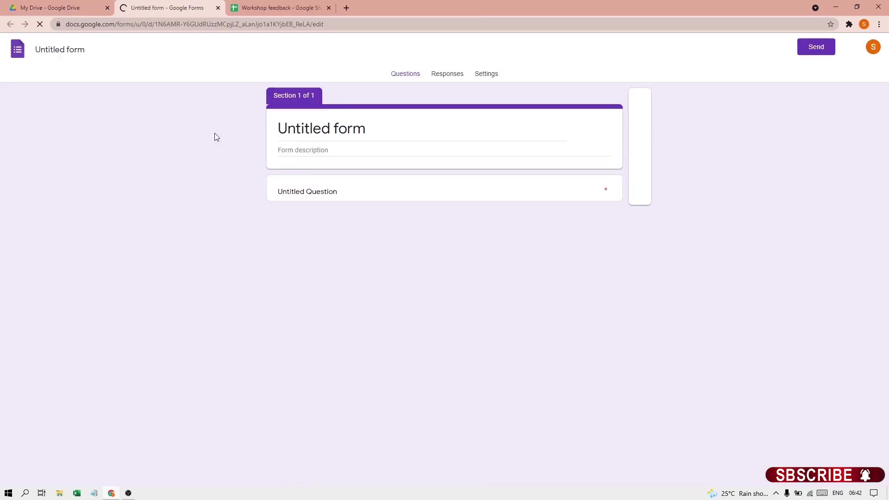
left_click_drag(370, 112, 267, 110)
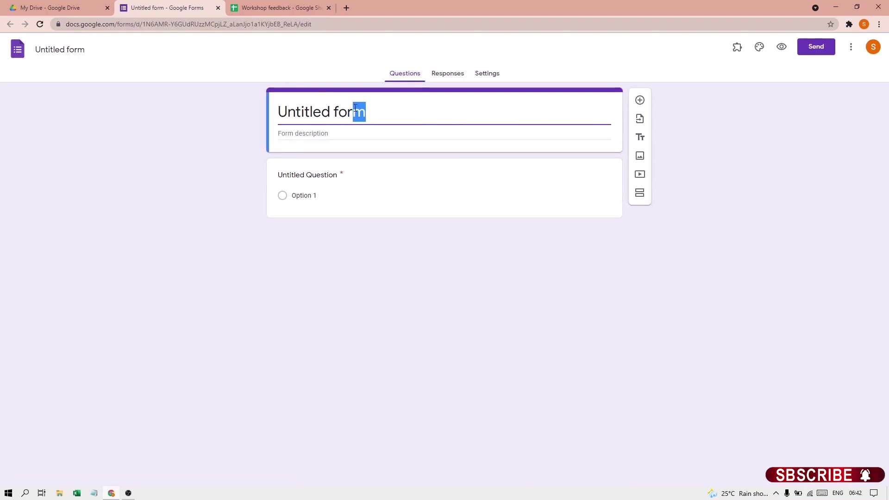
type("w")
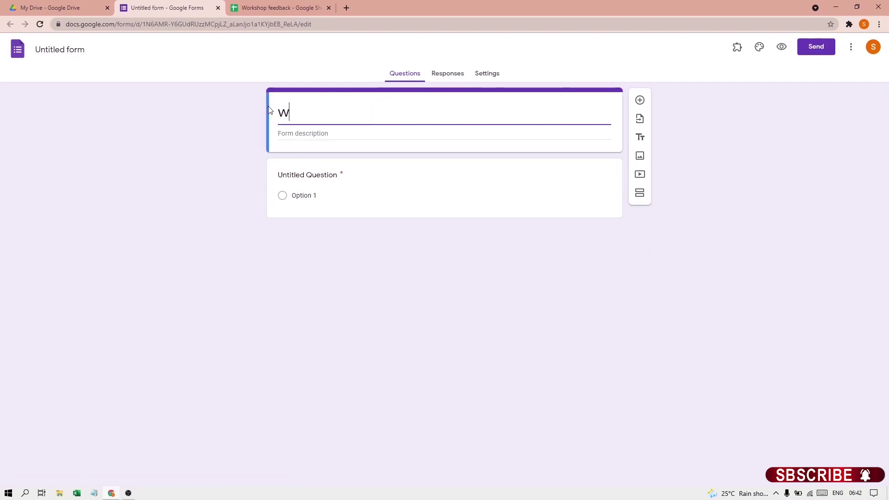
type("orkshop ")
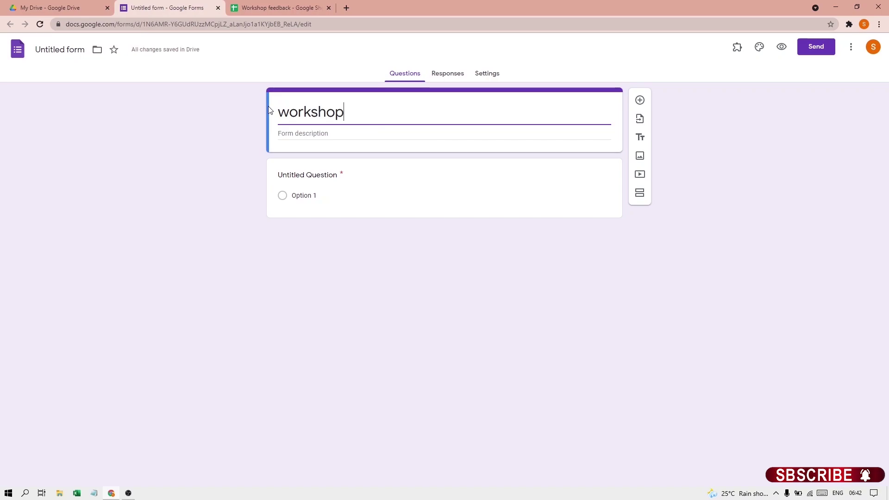
type("1")
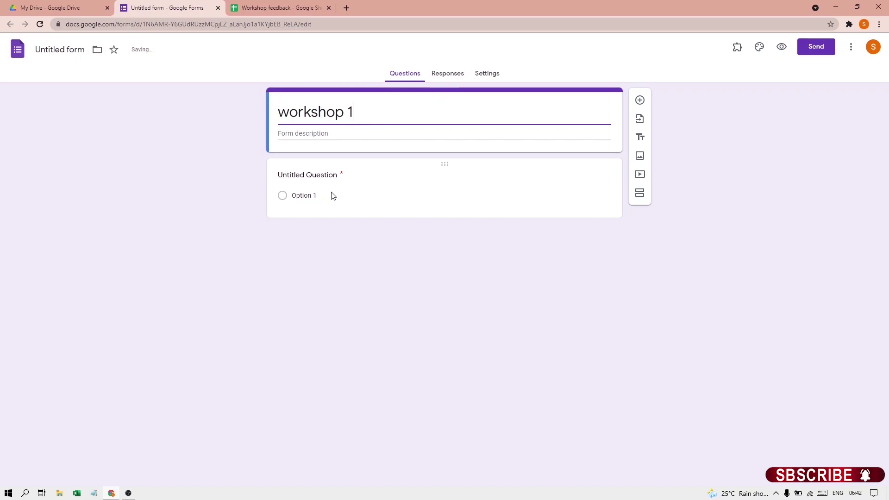
left_click(337, 176)
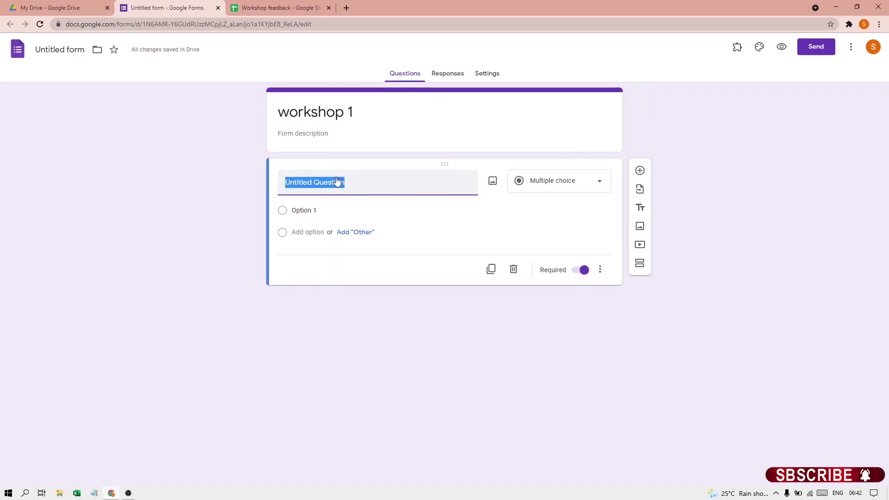
Step: Rename the first question to 'Name' and make it a short-answer question
type("Name")
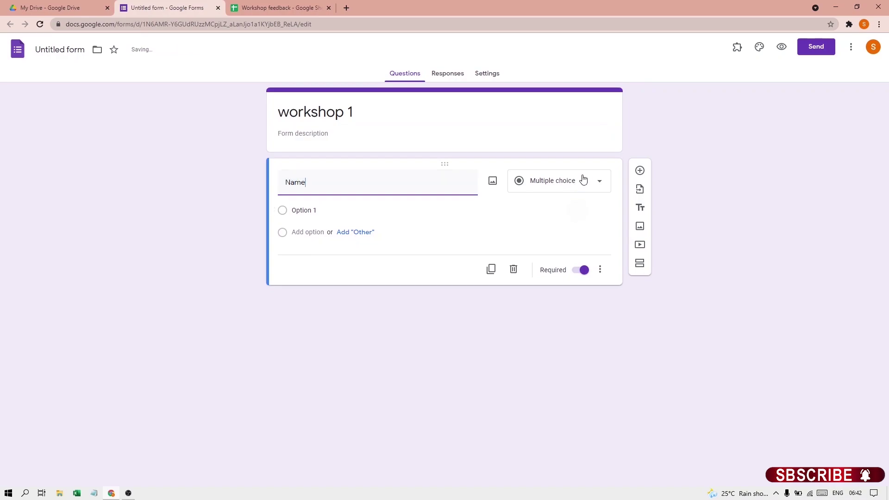
left_click(597, 181)
left_click(577, 130)
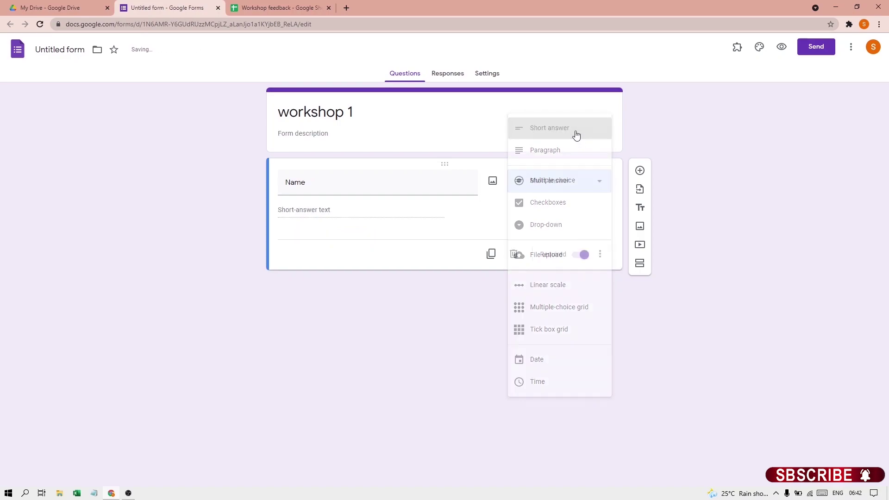
Step: Add a second question, 'How did you like the workshop'
left_click(640, 171)
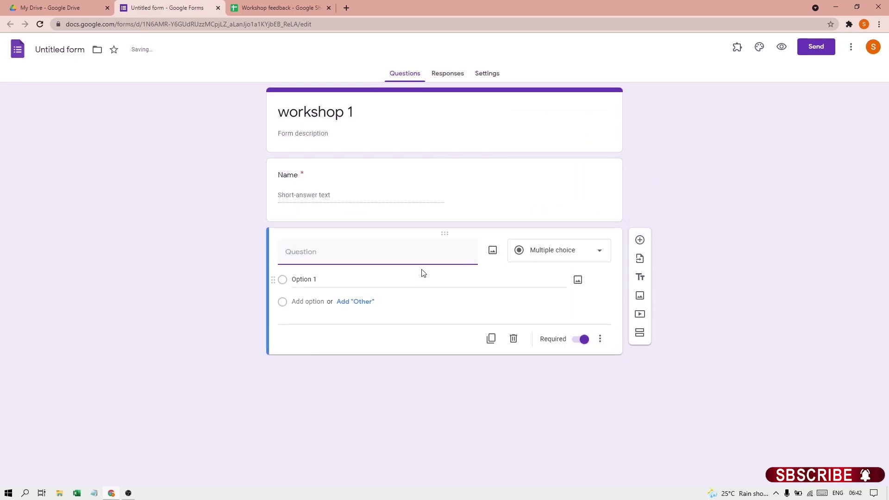
type("How did you")
type("like ")
type("the workshop")
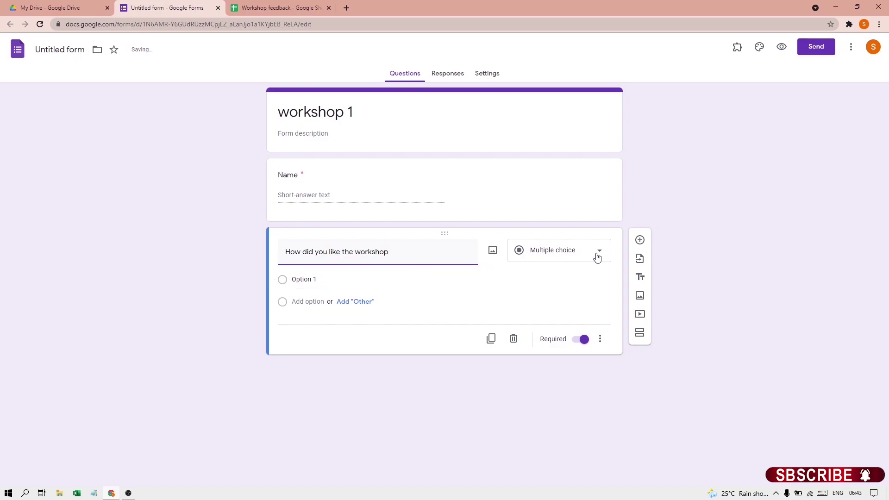
left_click(598, 252)
Step: Make the workshop question a 1–5 linear scale labelled 'poor' and 'excelent'
left_click(579, 354)
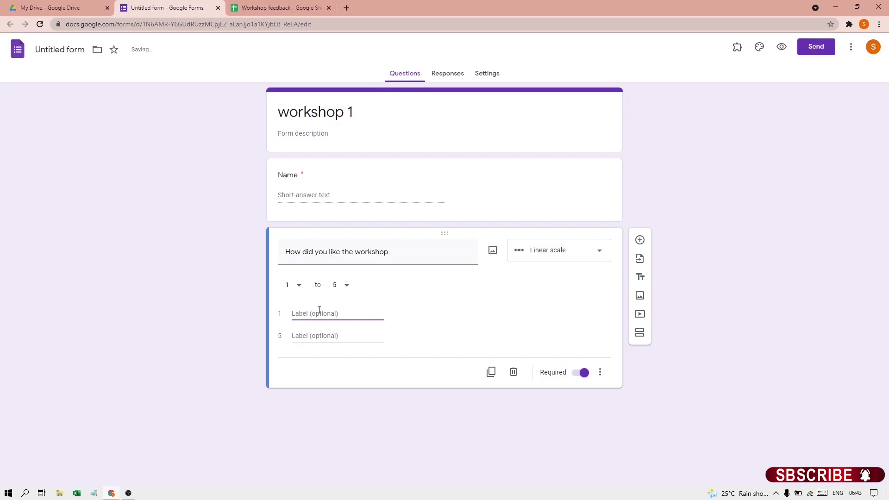
type("p")
type("oor")
left_click(319, 335)
type("exc")
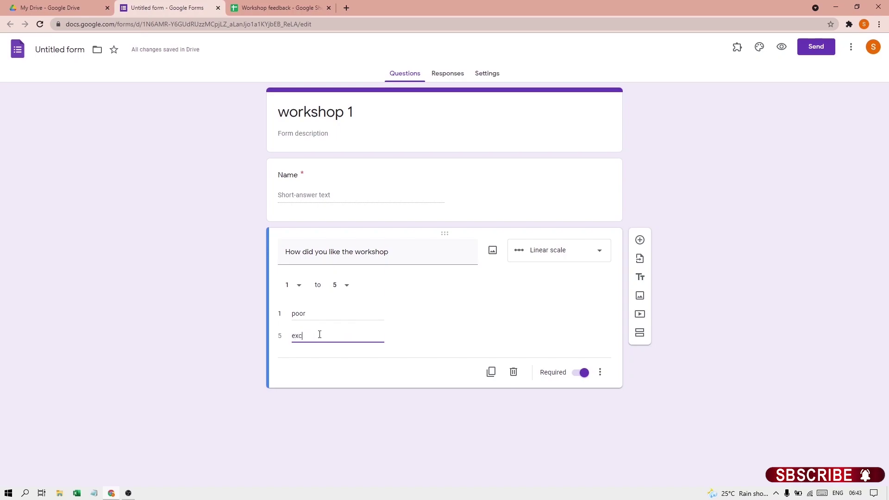
type("elent")
Step: Duplicate the form through the More menu, naming the copy 'workshop 2'
left_click(853, 49)
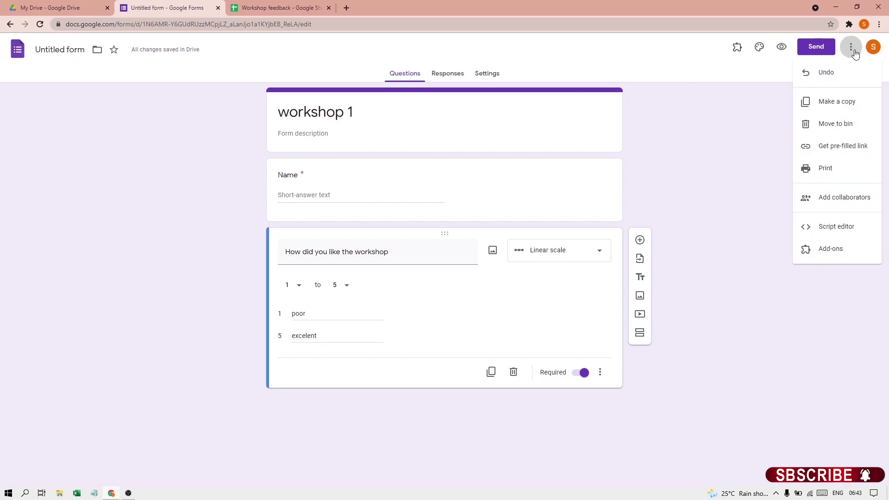
left_click(858, 101)
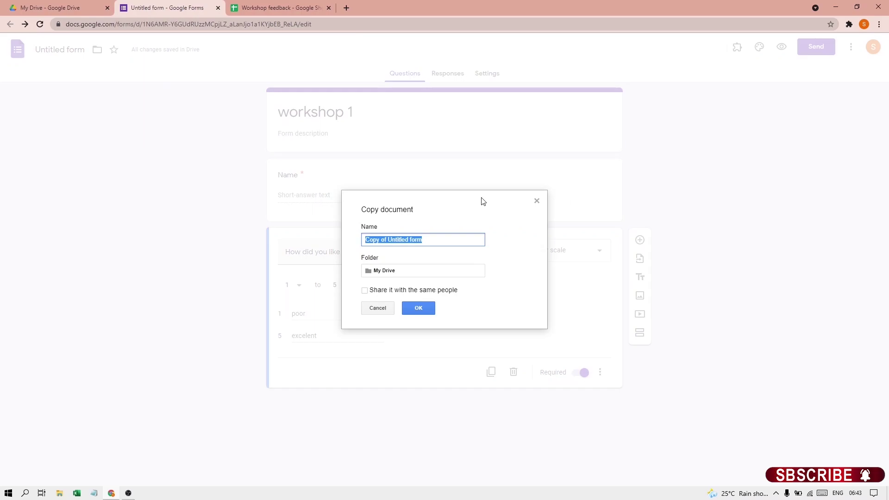
left_click(425, 241)
key("BackSpace")
key("BackSpace")
key("BackSpace")
key("BackSpace")
key("BackSpace")
key("BackSpace")
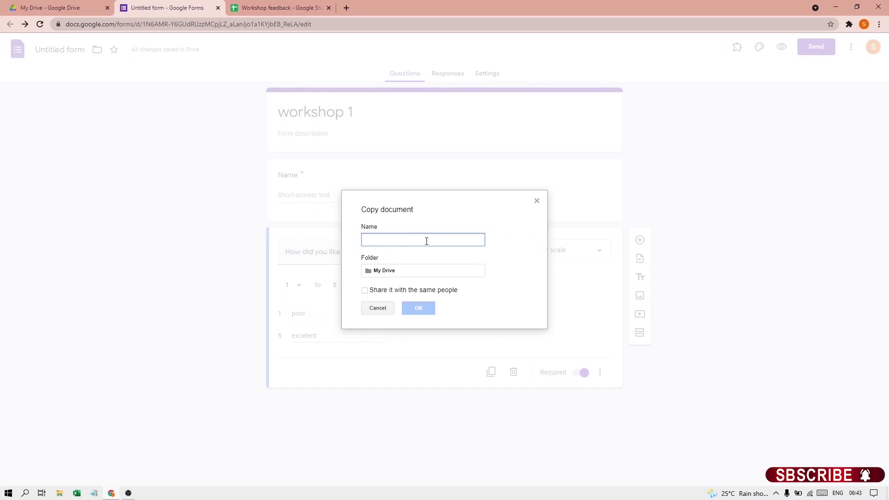
type("workshop 2")
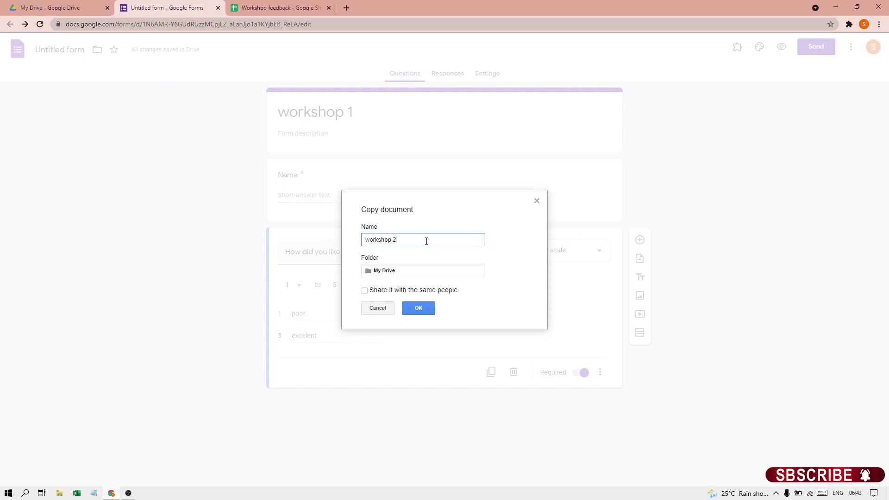
left_click(418, 308)
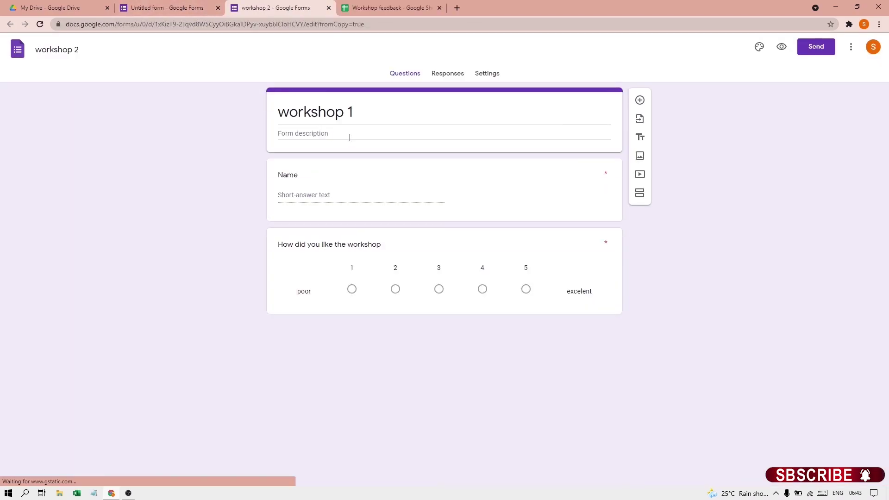
Step: Name the original form file 'workshop 1' and change the copy's heading to 'workshop 2'
left_click(178, 9)
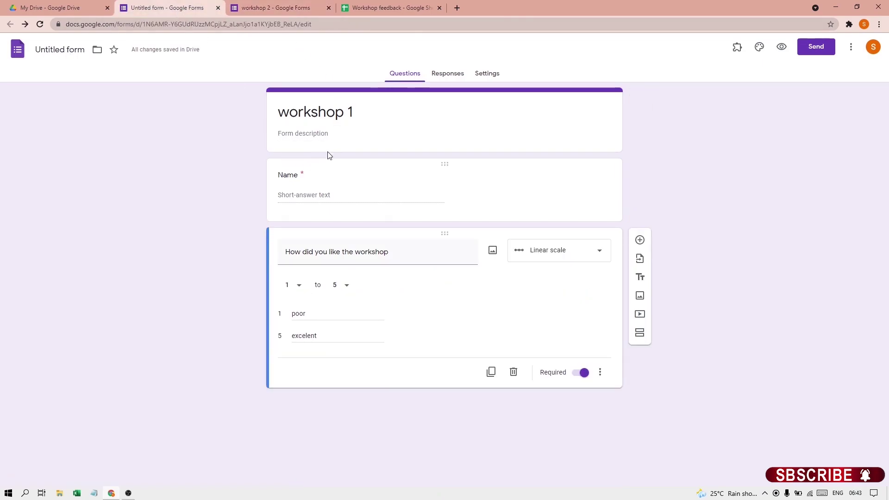
left_click(78, 49)
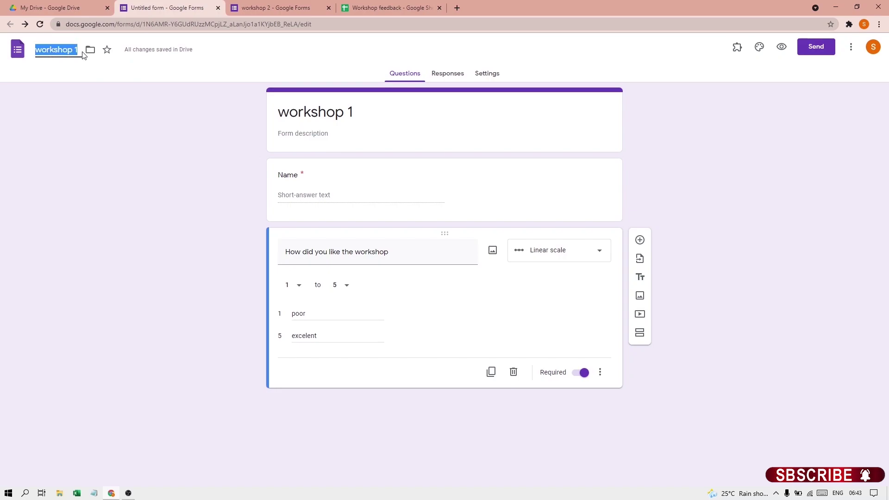
left_click(262, 8)
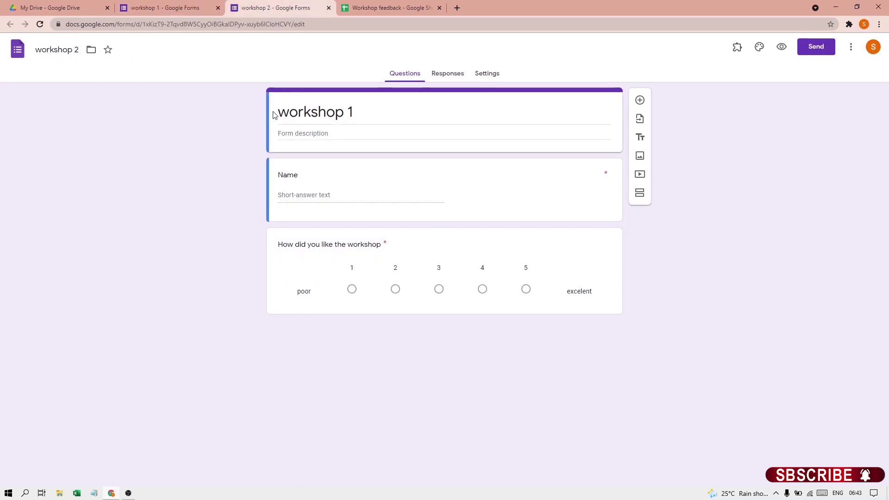
left_click(353, 113)
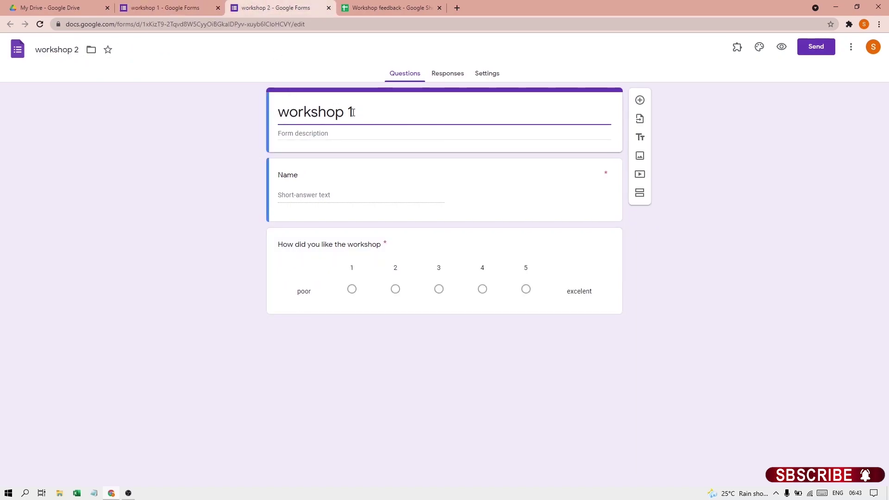
key("BackSpace")
type("2")
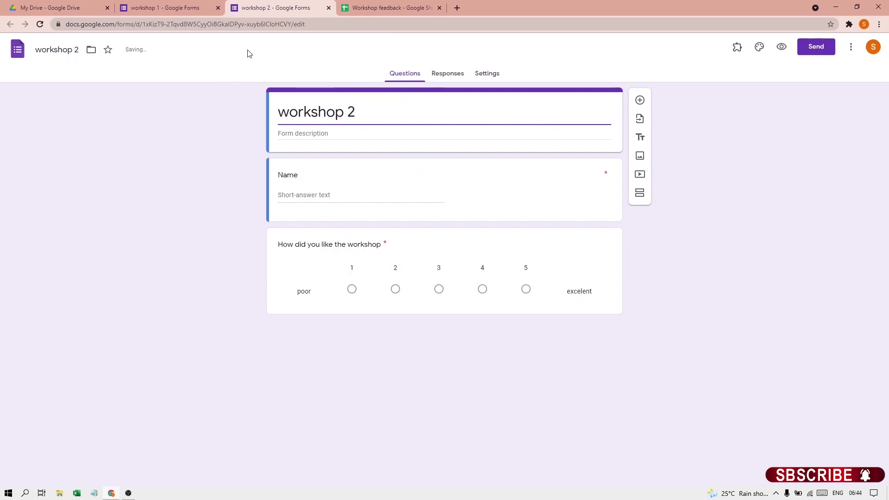
left_click(171, 9)
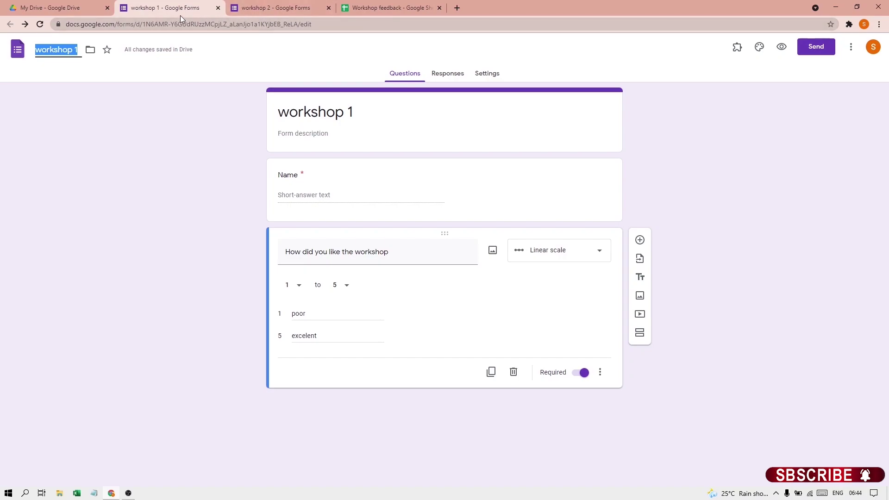
Step: Copy workshop 1's shortened share link and open it in a separate browser window
left_click(822, 54)
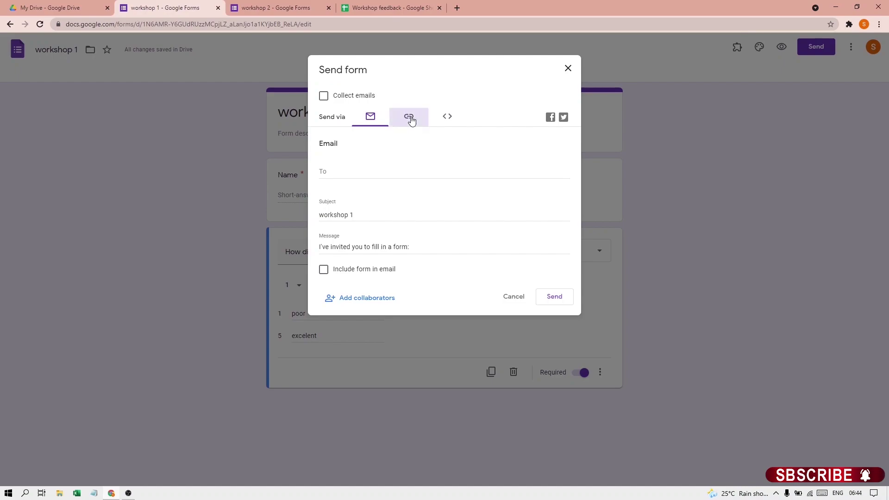
left_click(409, 117)
left_click(323, 176)
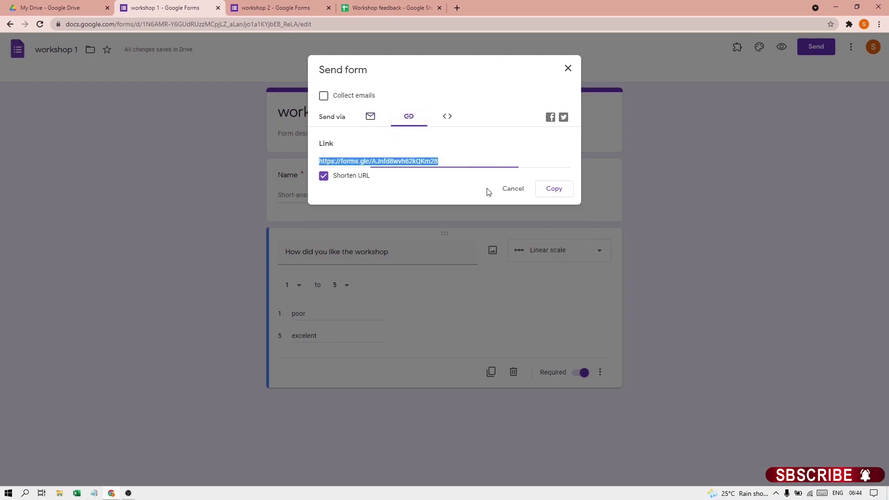
left_click(560, 192)
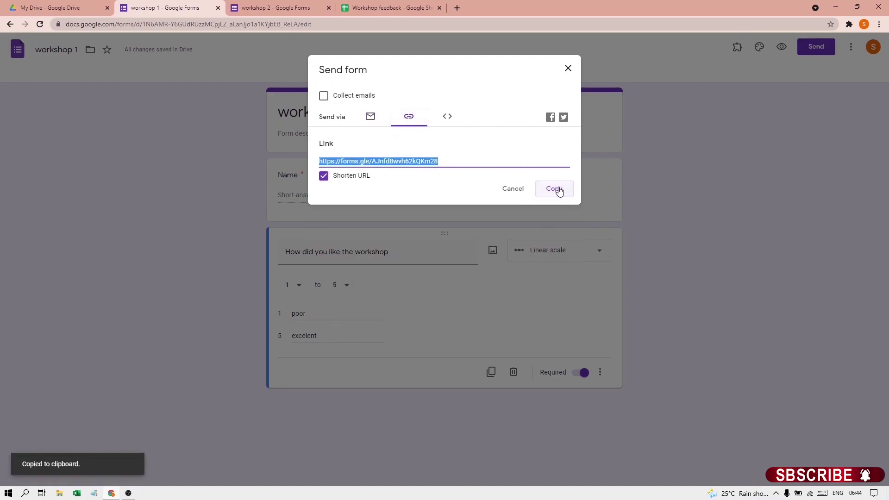
left_click(569, 69)
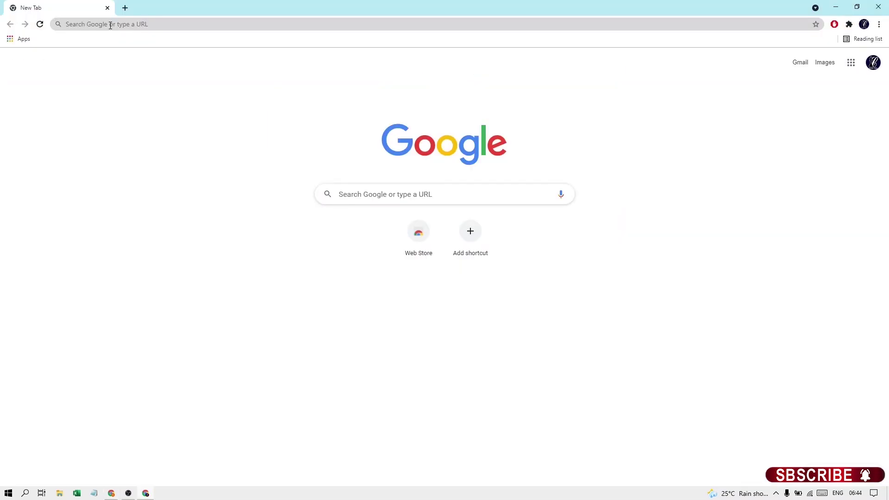
right_click(112, 24)
left_click(161, 98)
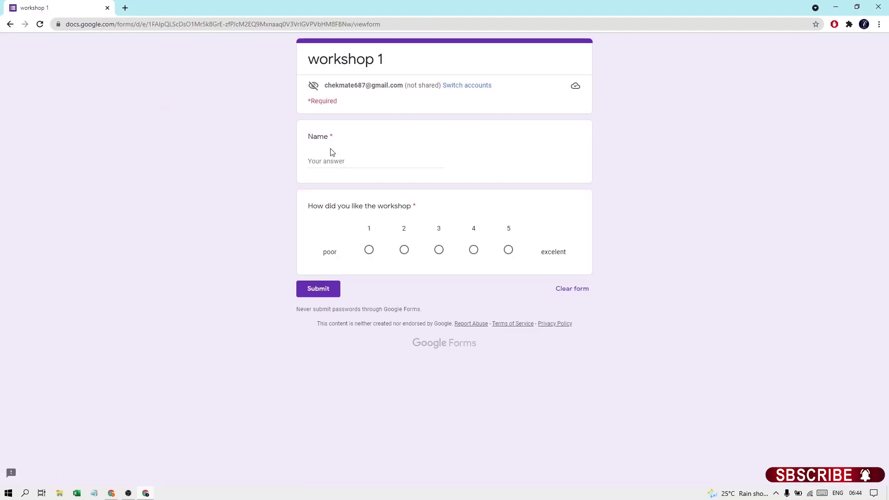
Step: Submit a test response named 'Mr 1' rating the workshop 5
left_click(330, 160)
type("M")
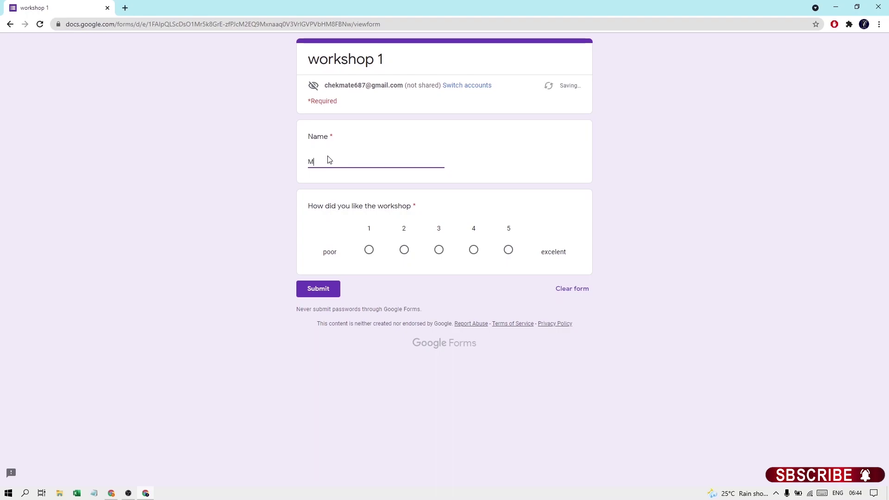
type("r 1")
left_click(508, 253)
left_click(318, 288)
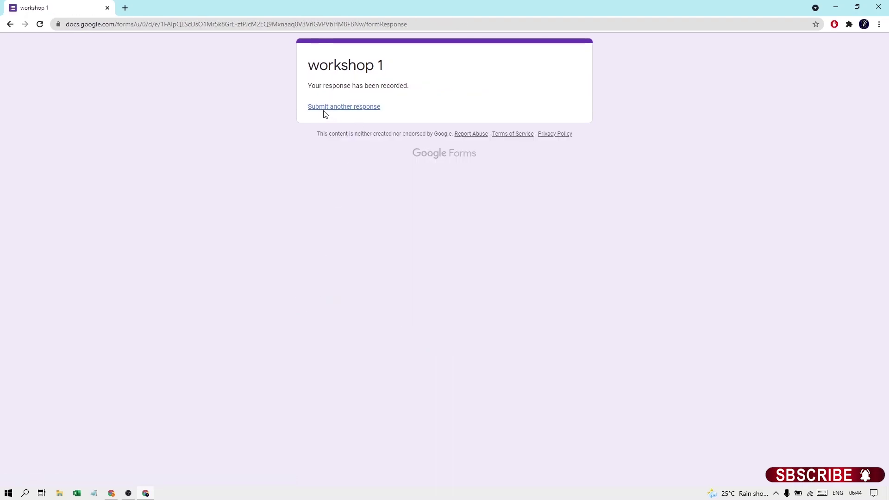
Step: Submit a second response named 'Mr 2', also rated 5
left_click(326, 161)
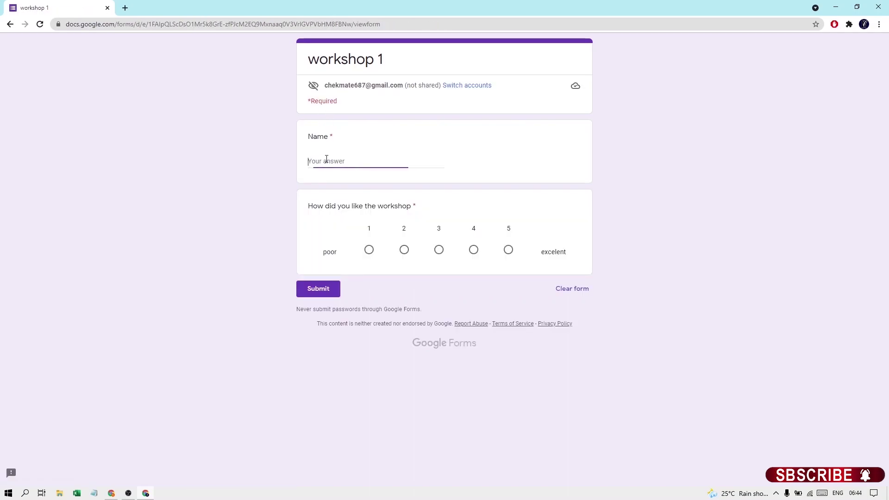
type("M")
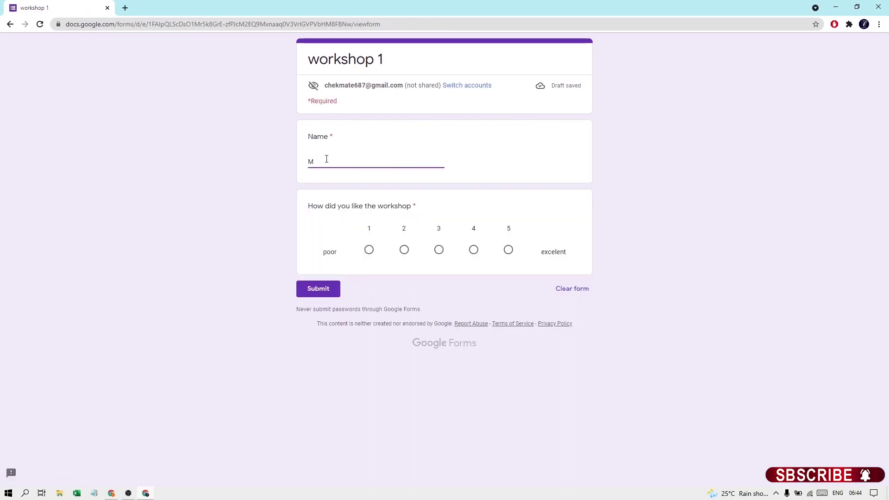
type("r 2")
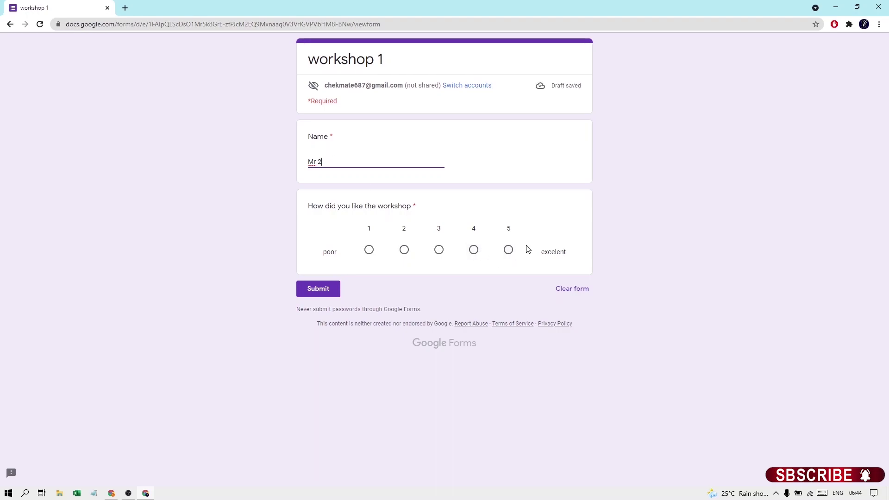
left_click(509, 250)
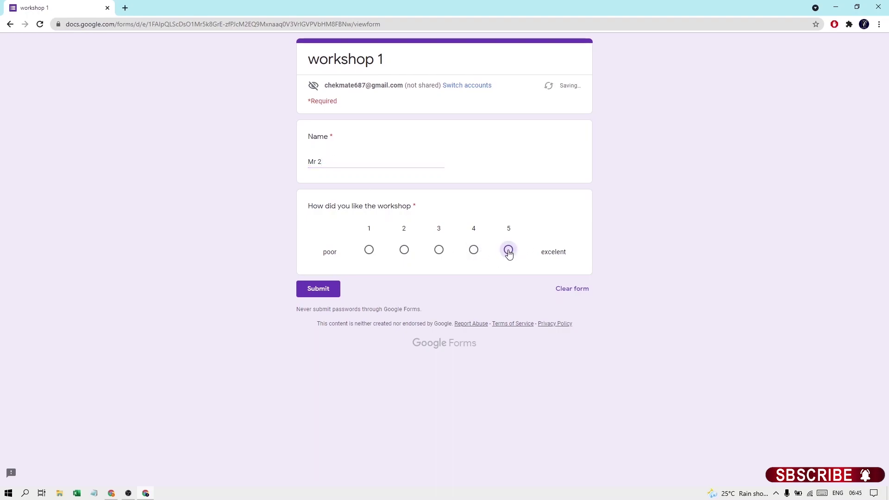
left_click(322, 294)
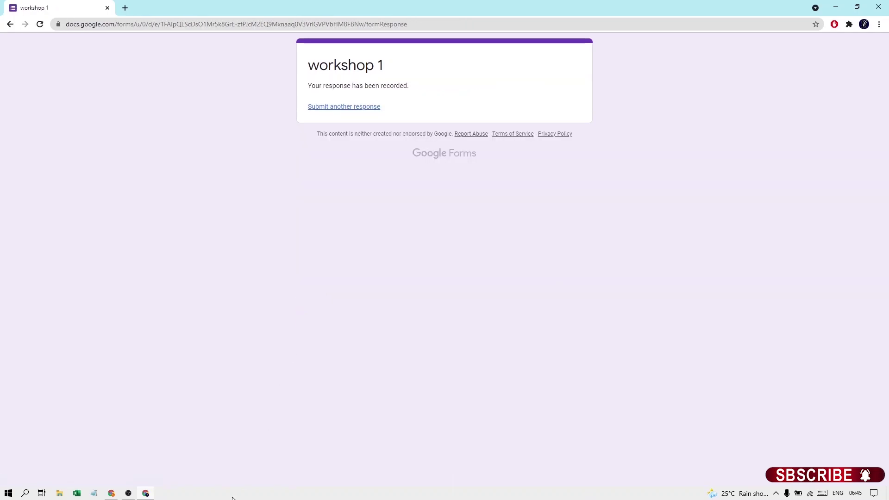
left_click(111, 494)
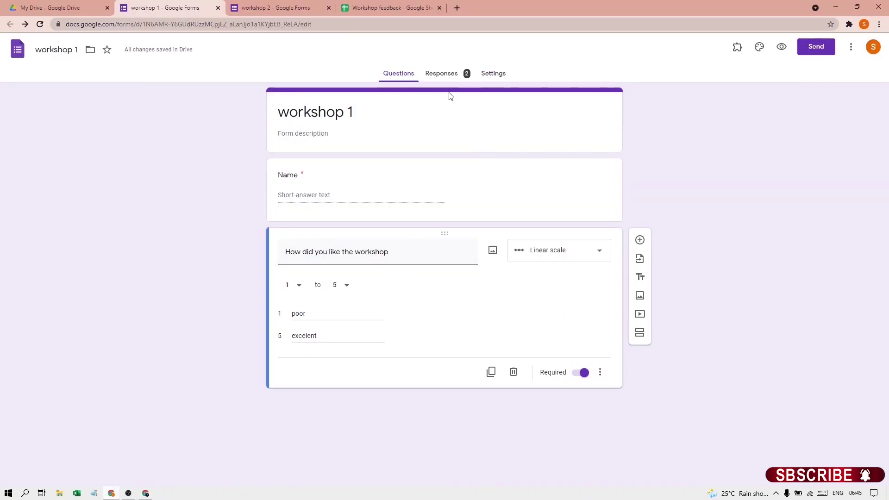
Step: On the workshop 2 form, shorten the Send dialog's link and copy it
left_click(286, 9)
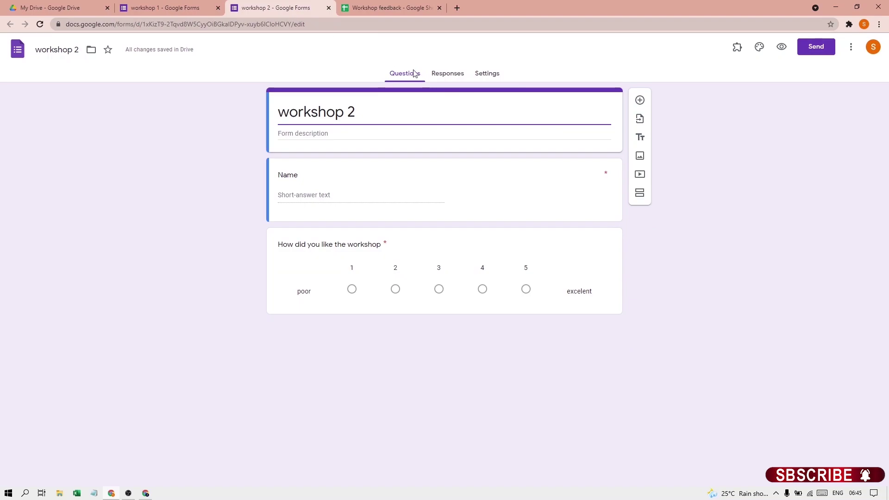
left_click(813, 48)
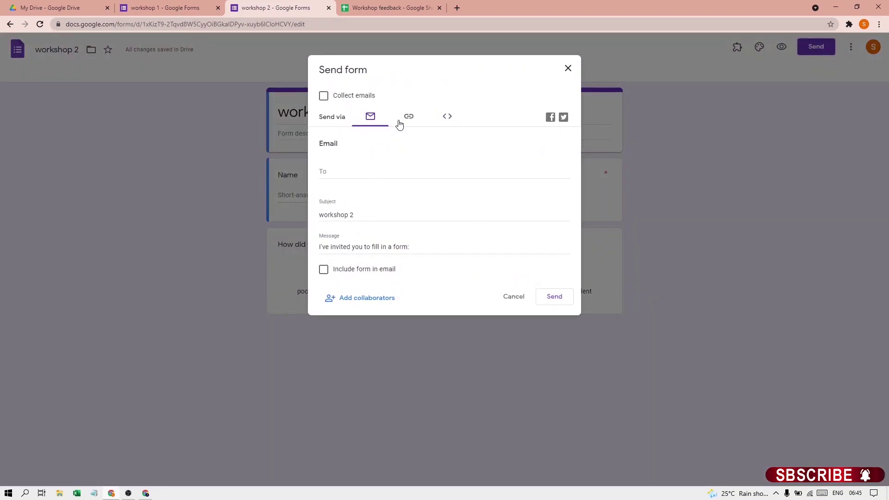
left_click(409, 118)
left_click(324, 176)
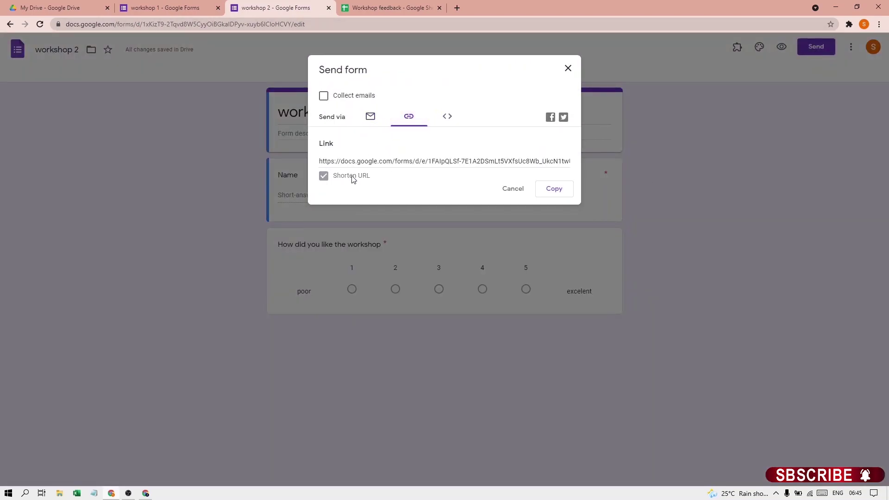
left_click(547, 194)
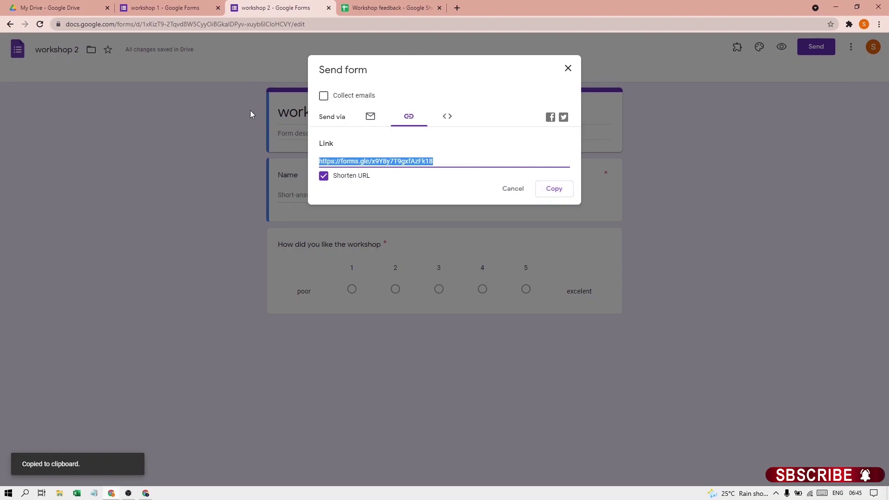
Step: Close sharing options and open the workshop 2 form's responder link in the browser
left_click(567, 70)
right_click(70, 26)
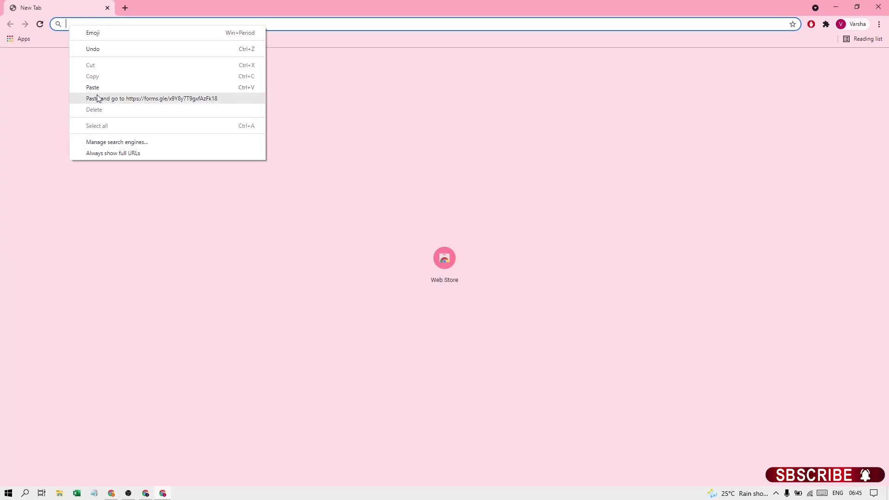
left_click(98, 97)
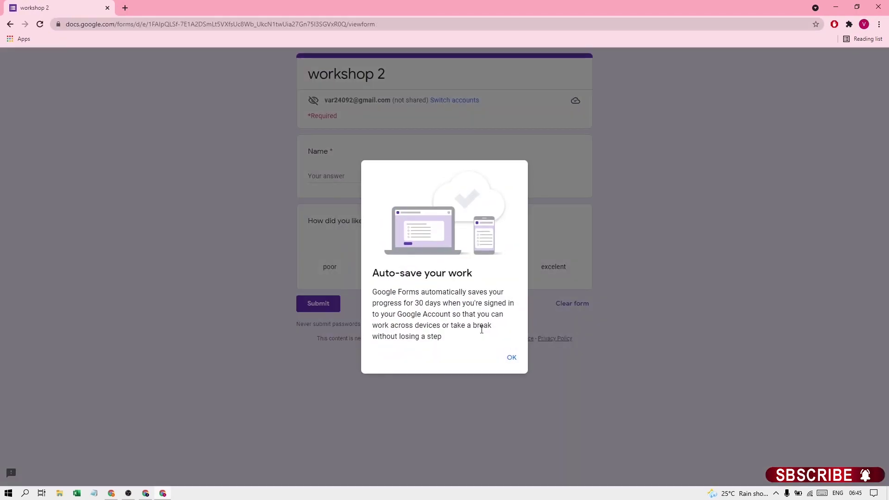
left_click(512, 357)
Step: Submit a first test response to workshop 2 with a name and rating 1
left_click(326, 175)
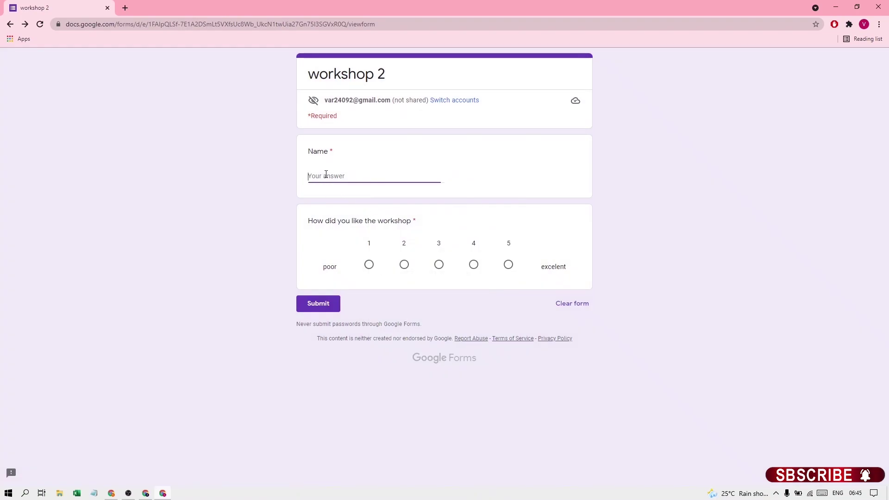
type("Mi")
type("ss")
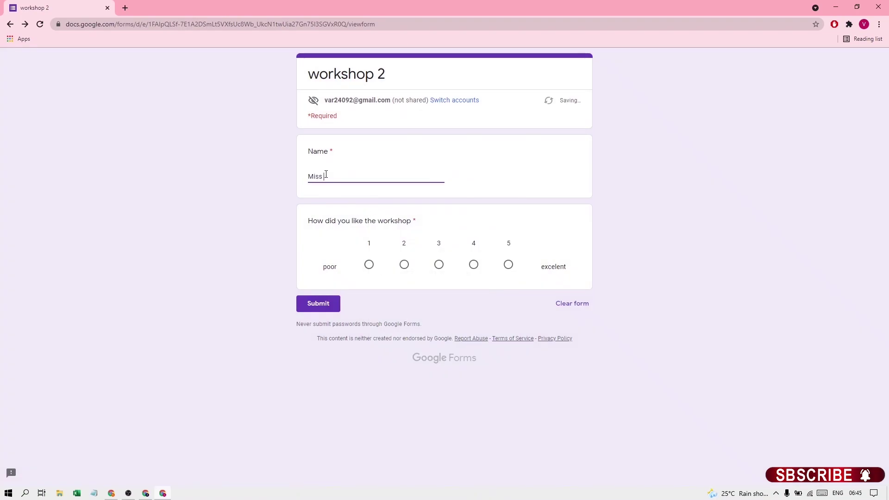
type(" 1")
left_click(370, 268)
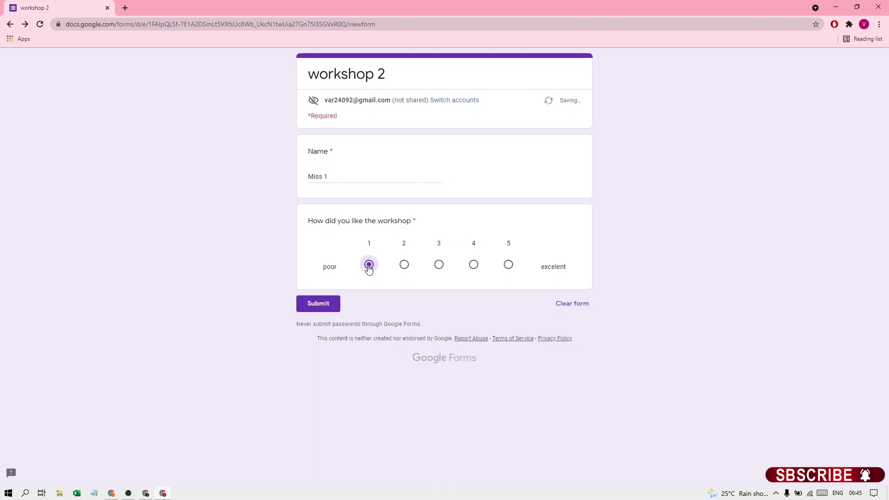
left_click(315, 305)
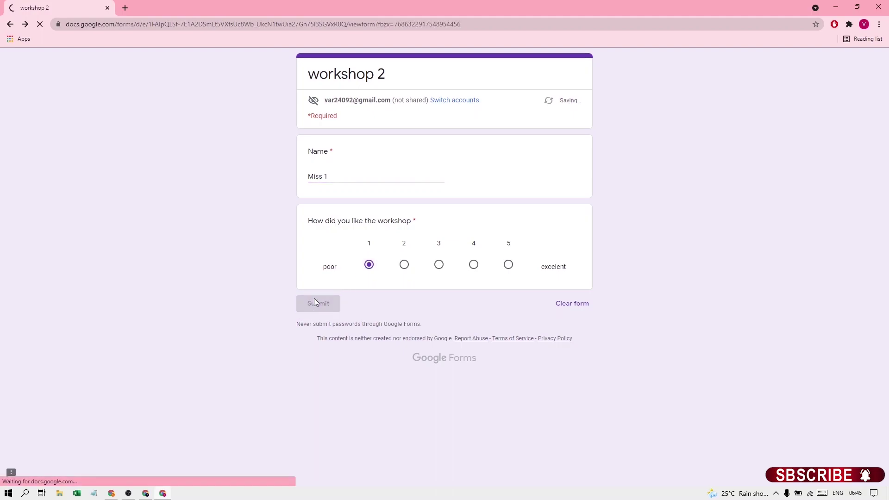
Step: Submit a second test response with a name, also rated 1
left_click(338, 123)
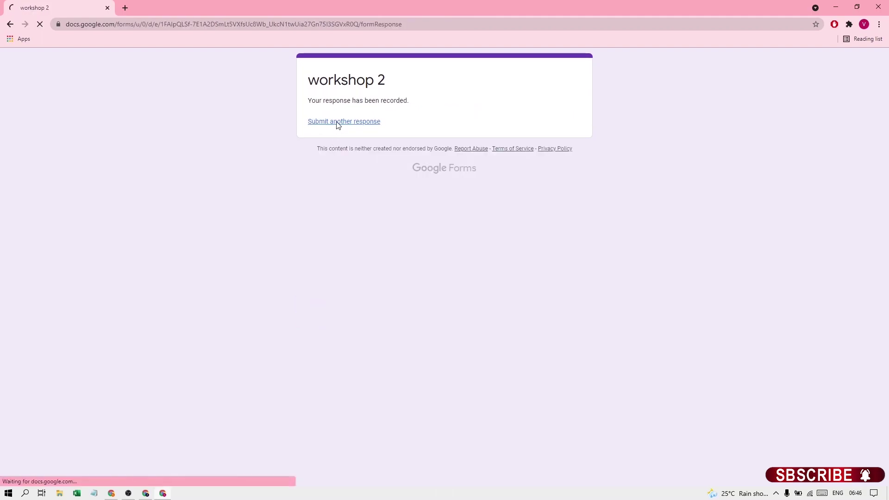
left_click(506, 350)
left_click(313, 175)
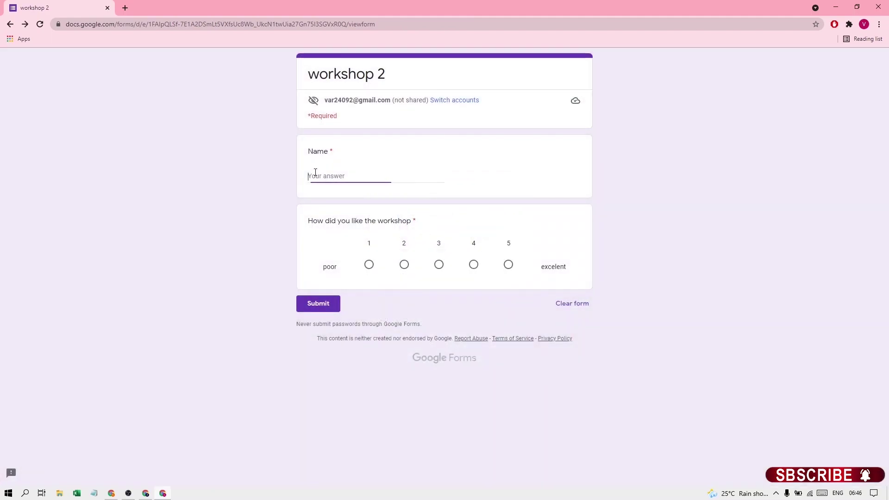
type("Mrss")
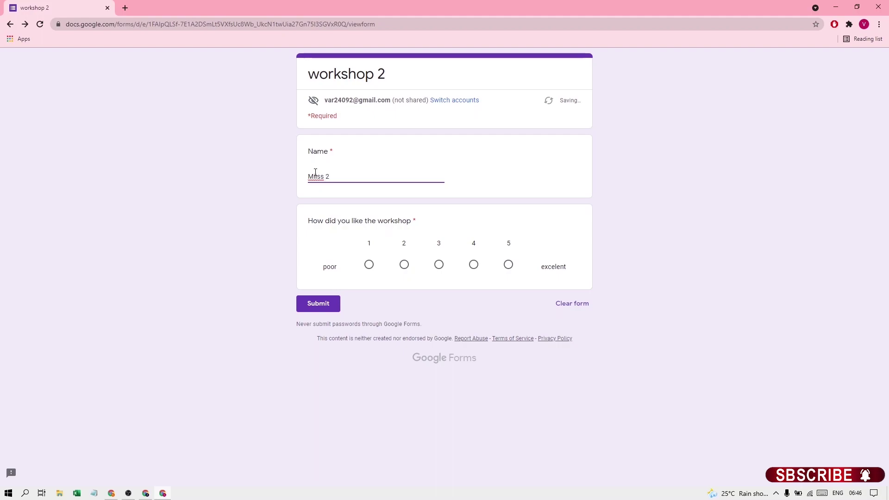
left_click(369, 264)
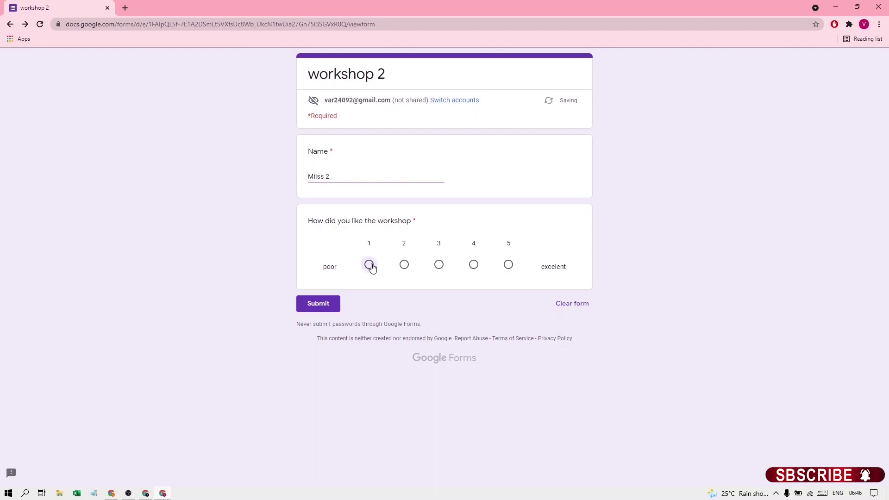
left_click(324, 304)
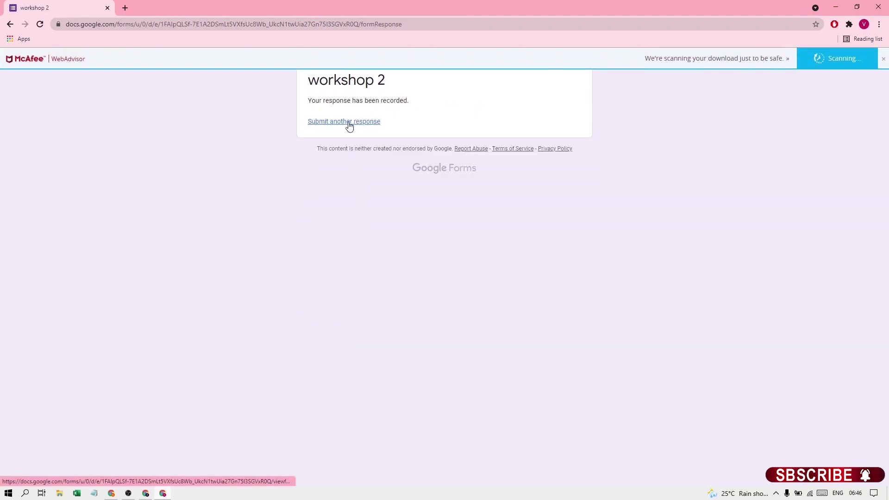
Step: Submit a third test response with a name, rated 2
left_click(350, 122)
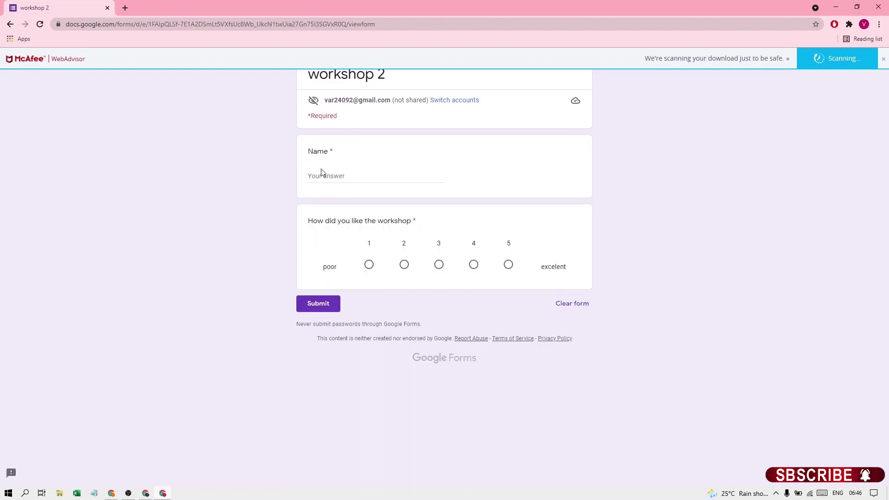
left_click(327, 173)
type("Mi")
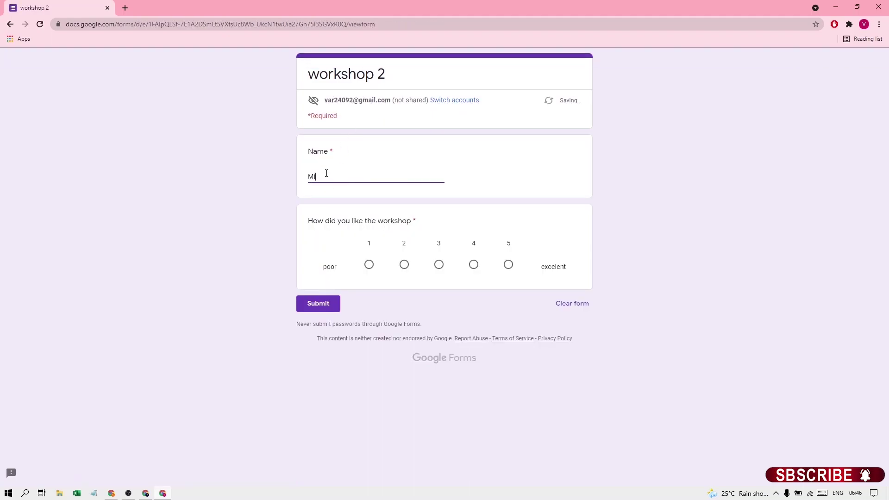
type("ss 3")
left_click(404, 266)
left_click(313, 302)
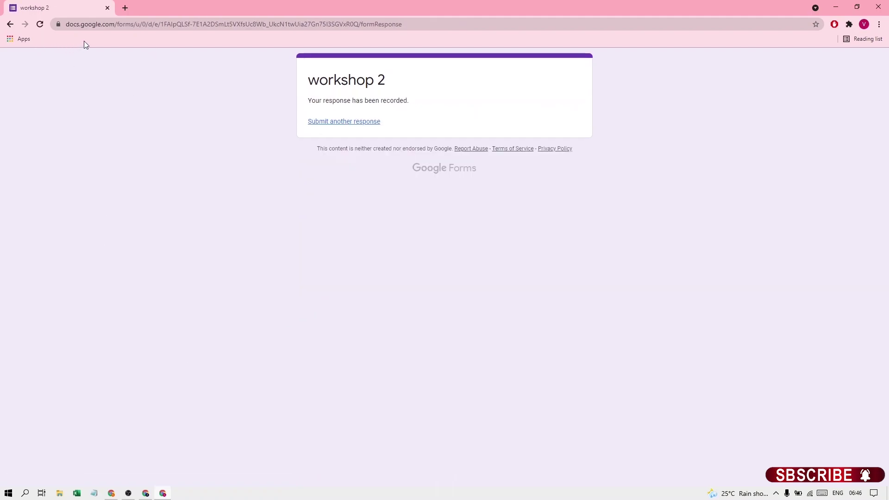
Step: Check the workshop 2 and workshop 1 response summaries, then open workshop 1's response options menu
left_click(878, 8)
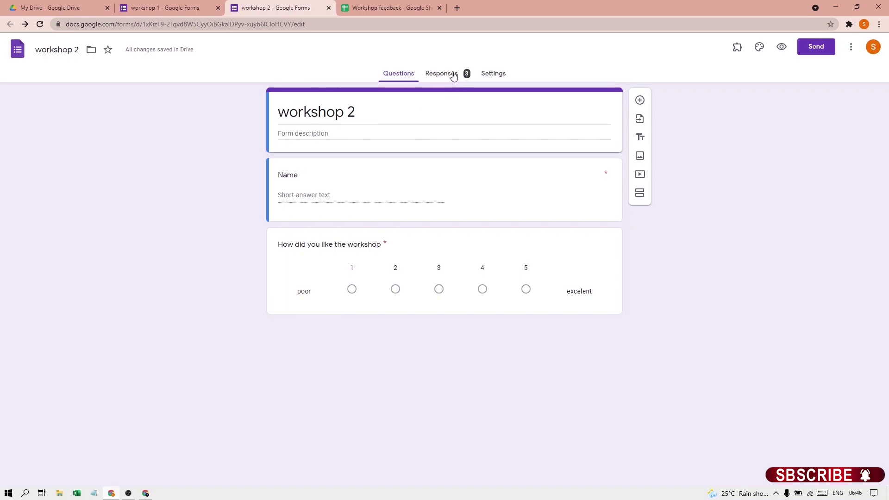
left_click(453, 76)
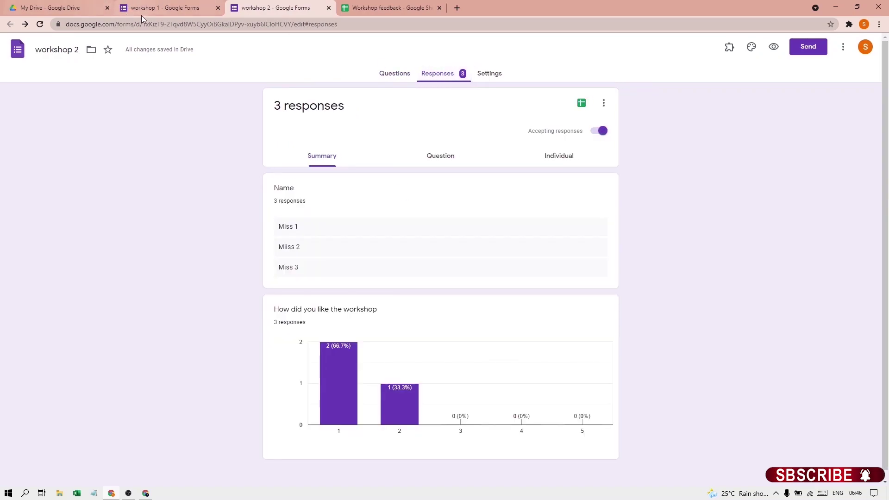
left_click(153, 8)
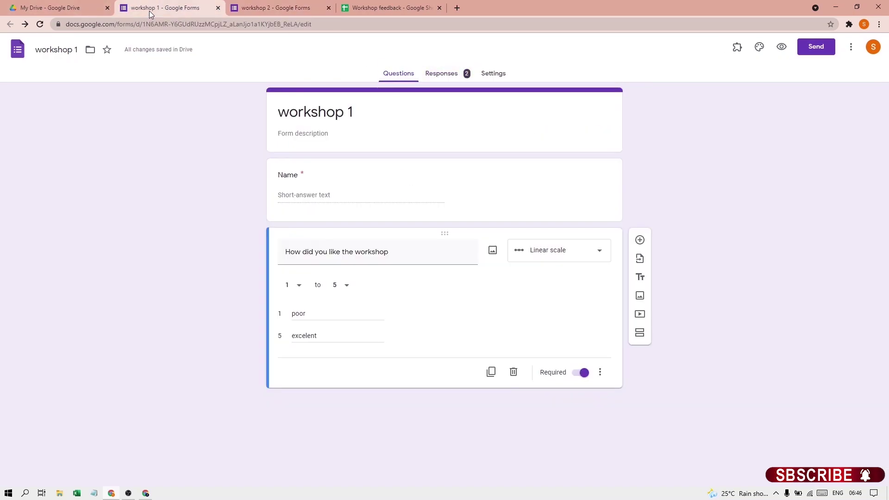
left_click(448, 80)
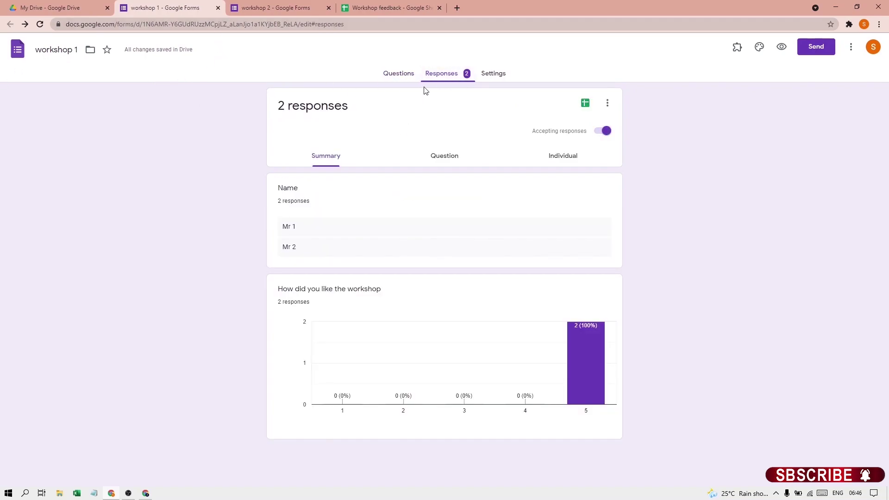
left_click(606, 106)
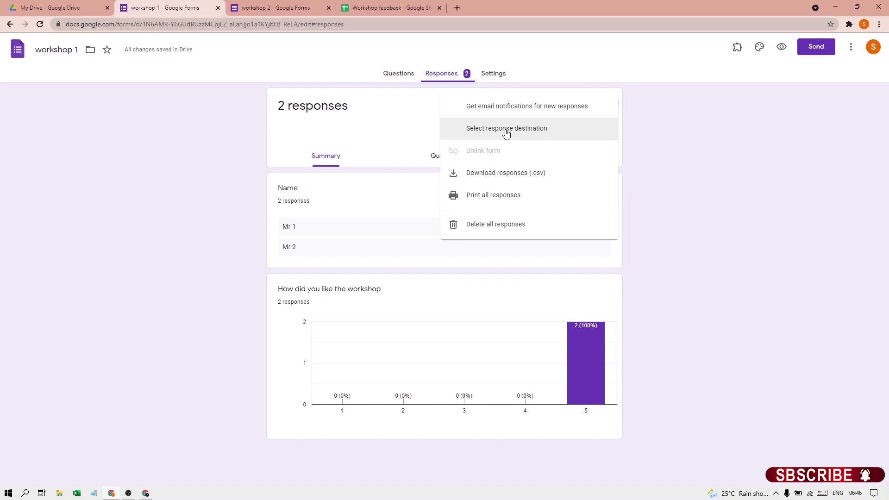
Step: Set workshop 1's response destination to the existing 'Workshop feedback' spreadsheet
left_click(507, 134)
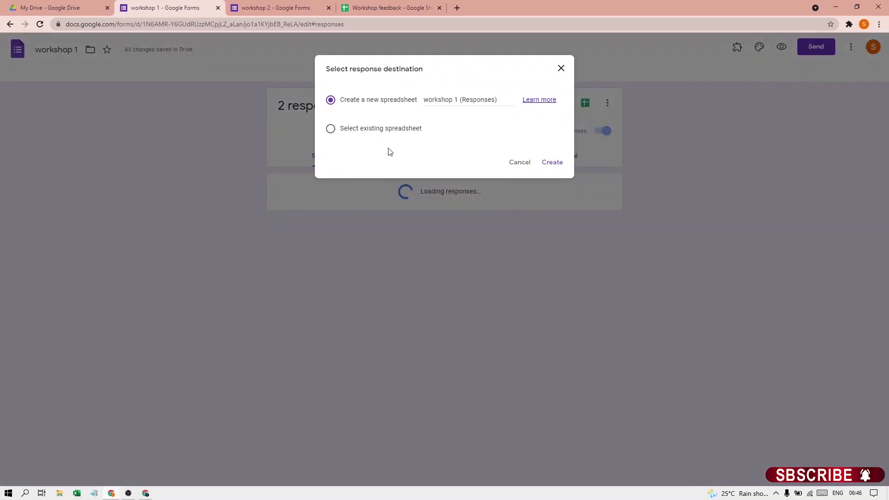
left_click(330, 128)
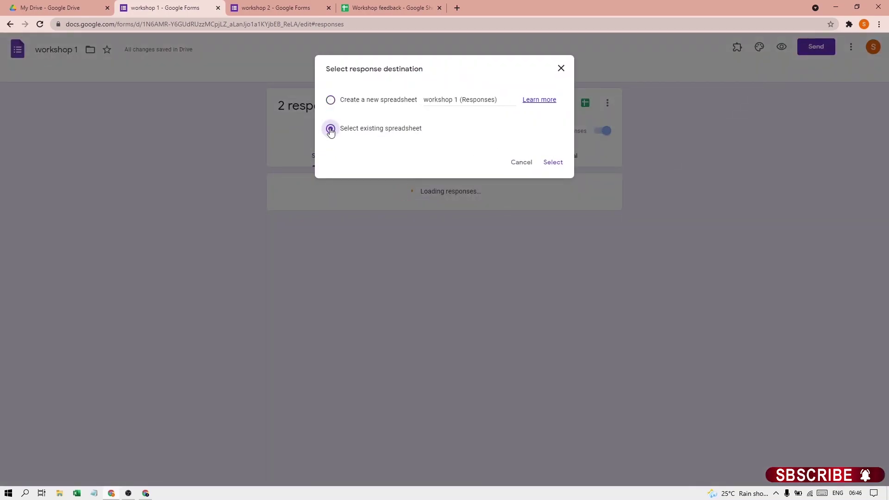
left_click(552, 162)
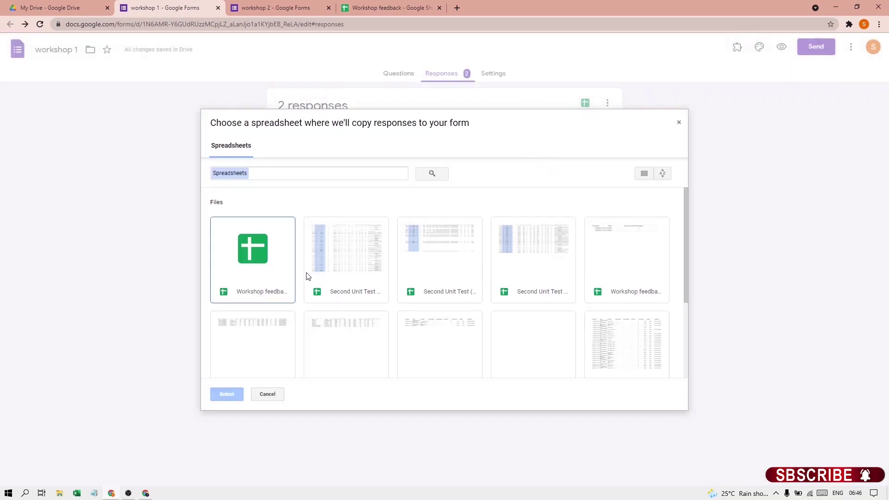
left_click(243, 253)
left_click(227, 394)
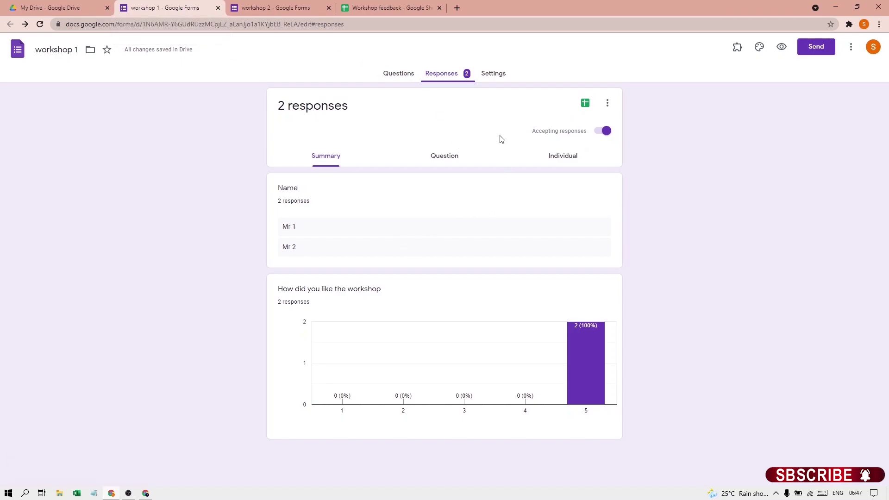
Step: On the workshop 2 form, set the response destination to the existing 'Workshop feedback' spreadsheet
left_click(284, 13)
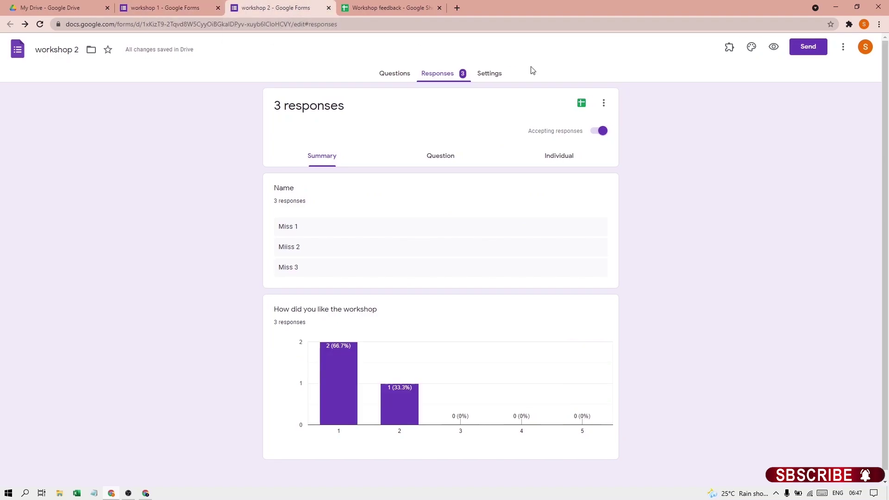
left_click(604, 104)
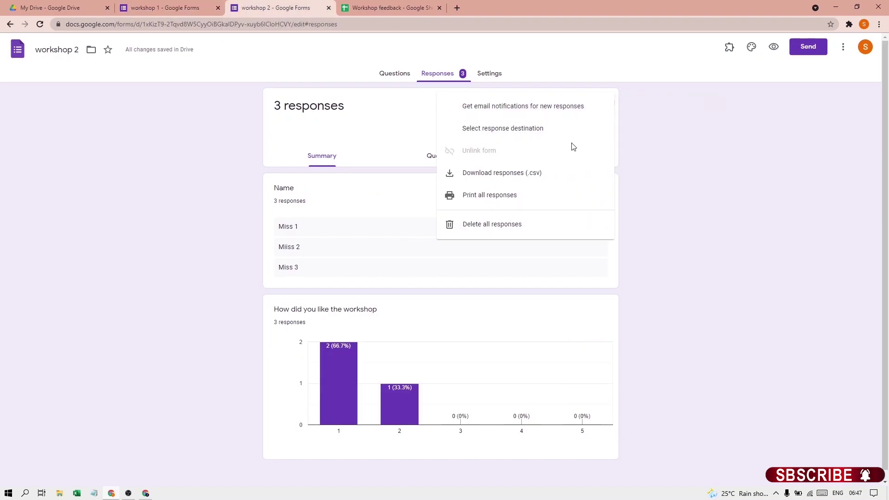
left_click(527, 134)
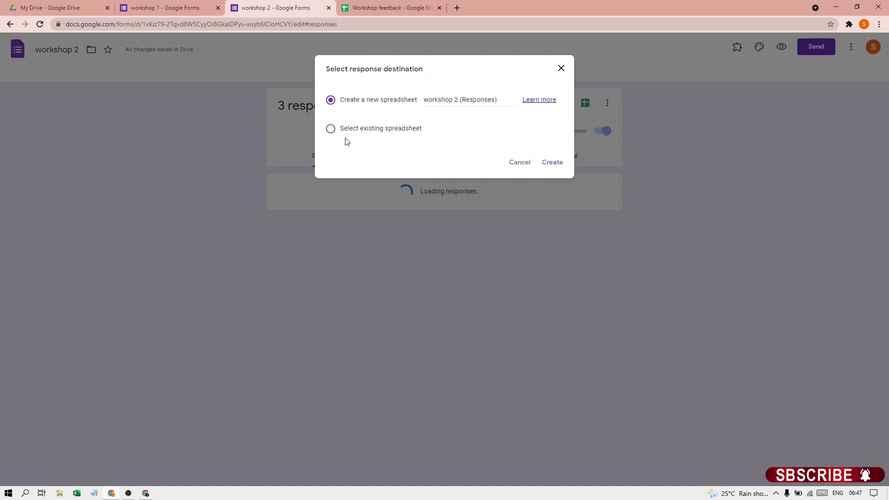
left_click(332, 130)
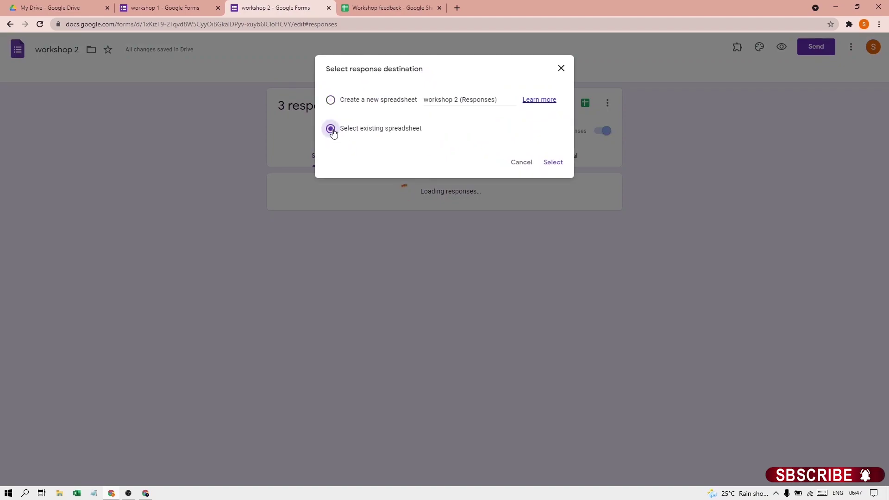
left_click(554, 163)
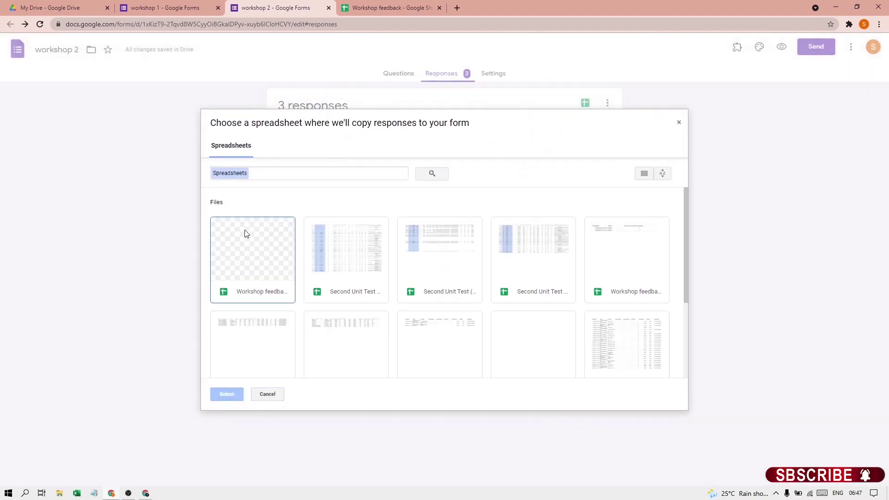
left_click(260, 258)
left_click(227, 394)
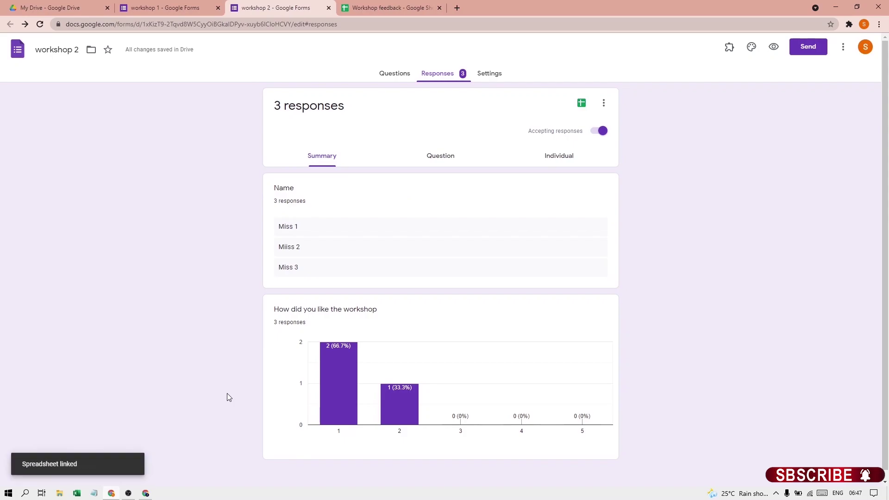
Step: Reload the Workshop feedback spreadsheet and view the Form responses 1 and Form responses 2 sheets
left_click(360, 9)
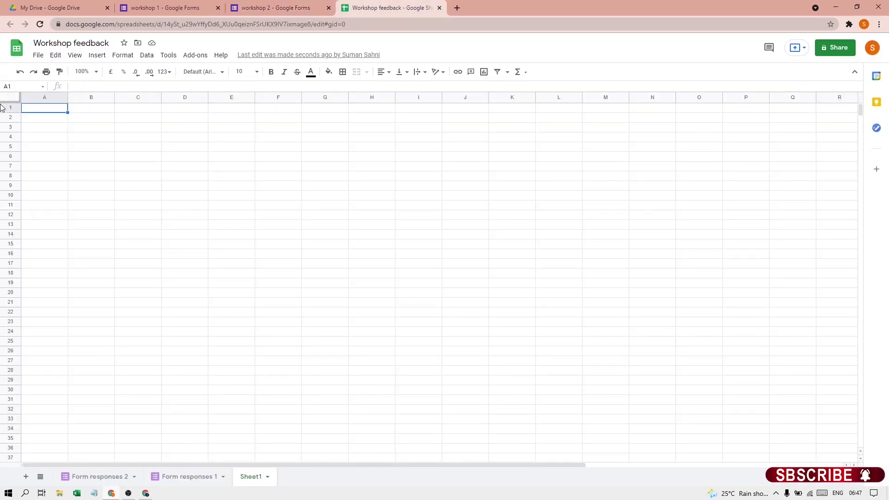
left_click(40, 24)
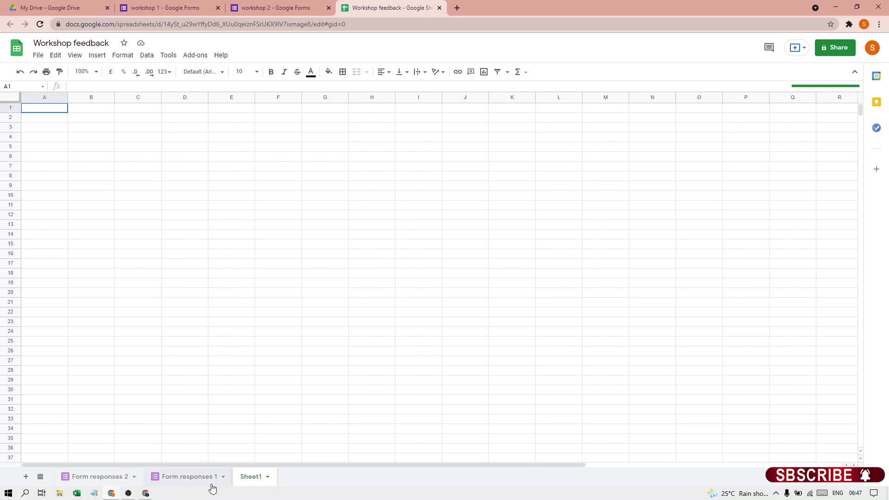
left_click(182, 479)
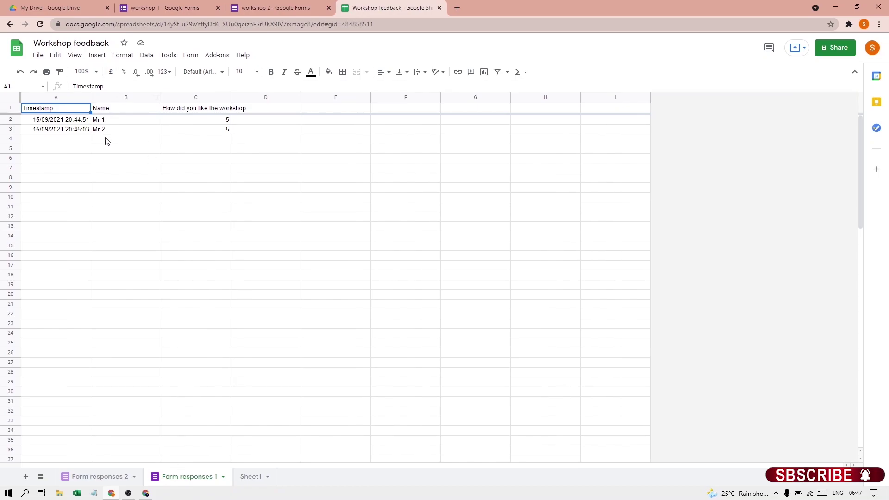
left_click(103, 481)
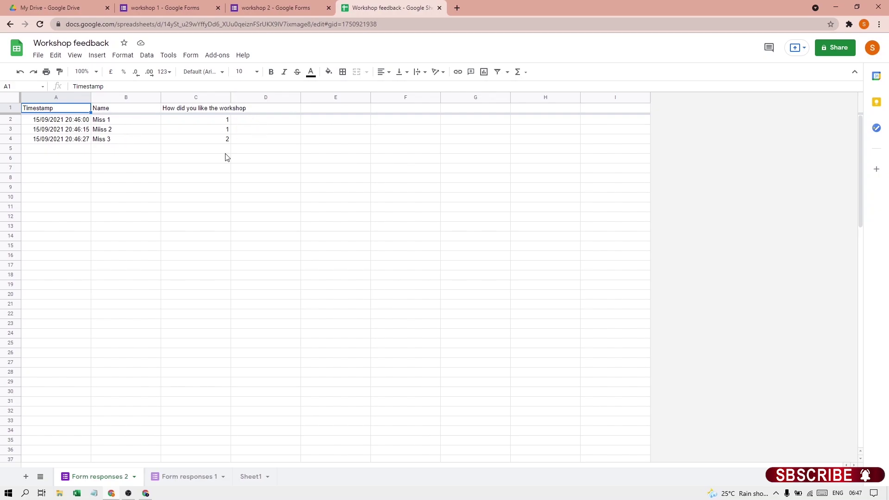
Step: Rename Form responses 2 to 'workshop 2 feedback' and Form responses 1 to 'workshop 1 feedback'
double_click(91, 480)
type("w")
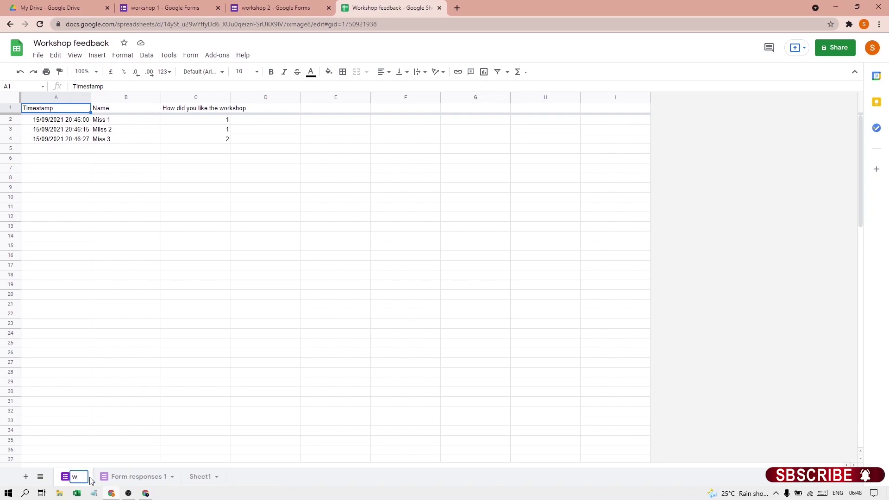
type("or")
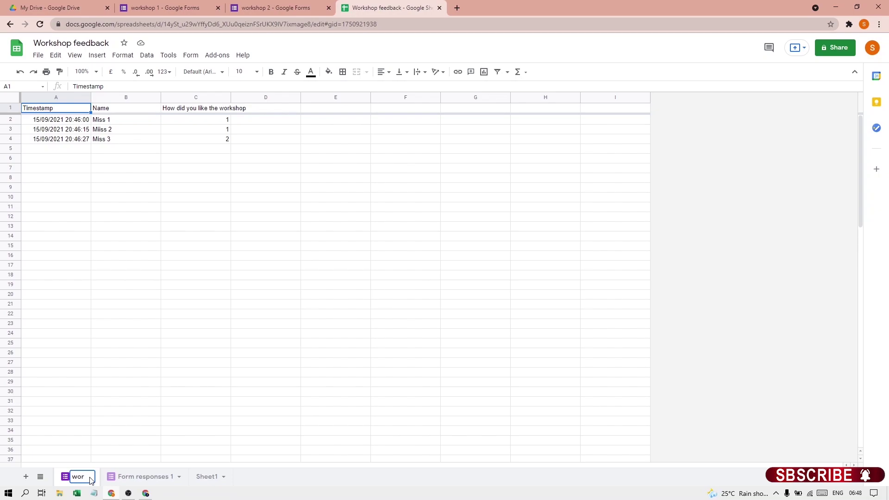
type("kshop 2 feedback")
key("Return")
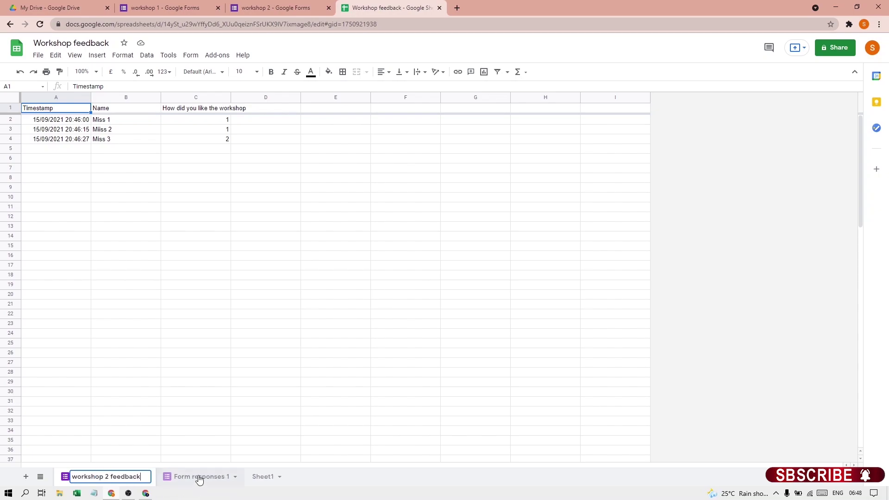
double_click(200, 478)
type("w")
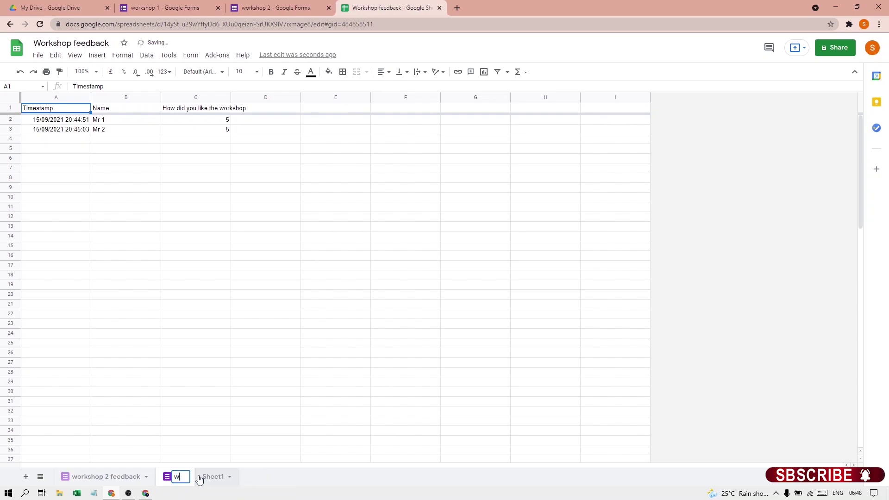
type("or")
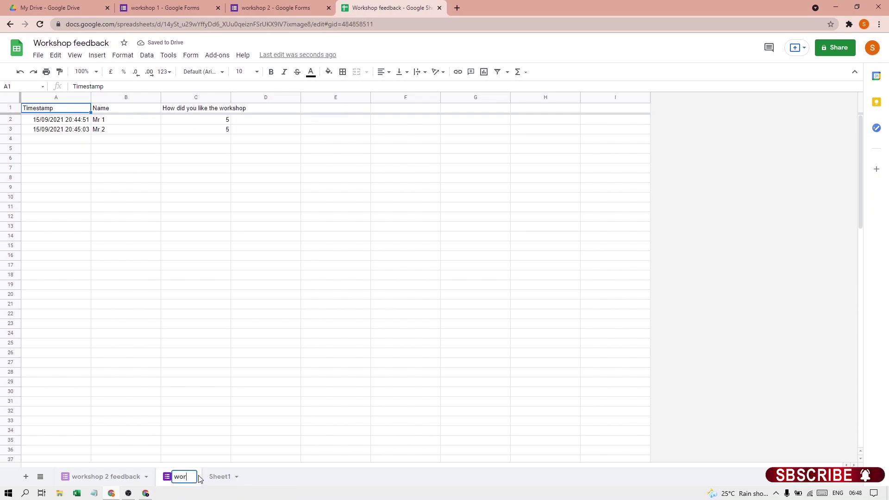
type("k")
type("s")
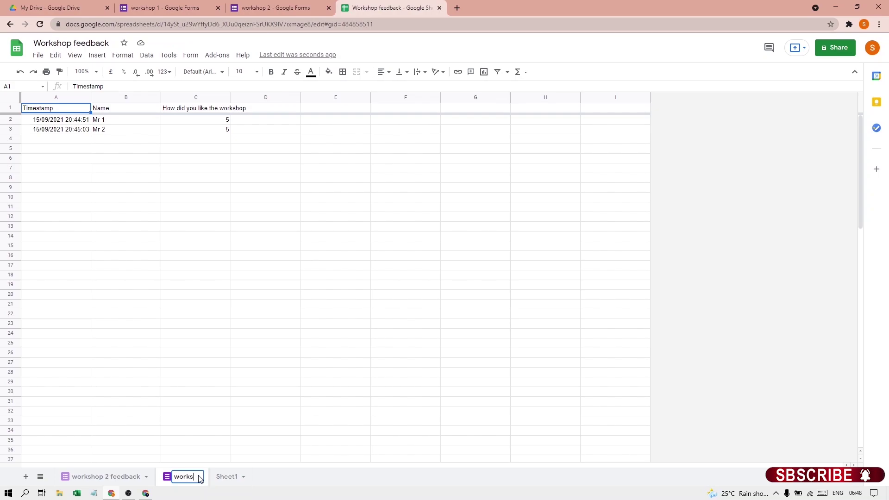
type("hop 1 feedback")
left_click(238, 422)
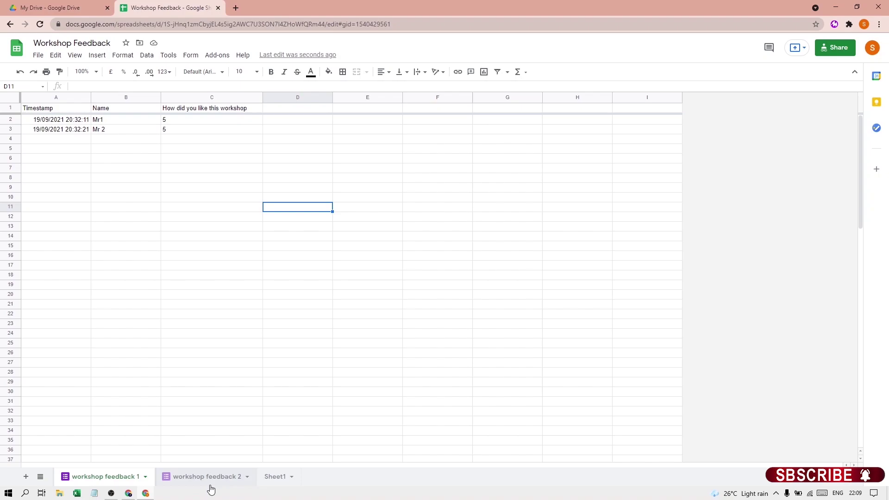
Step: On workshop feedback 1, make cells B1:C3 centred, bold and filled cyan
left_click(112, 112)
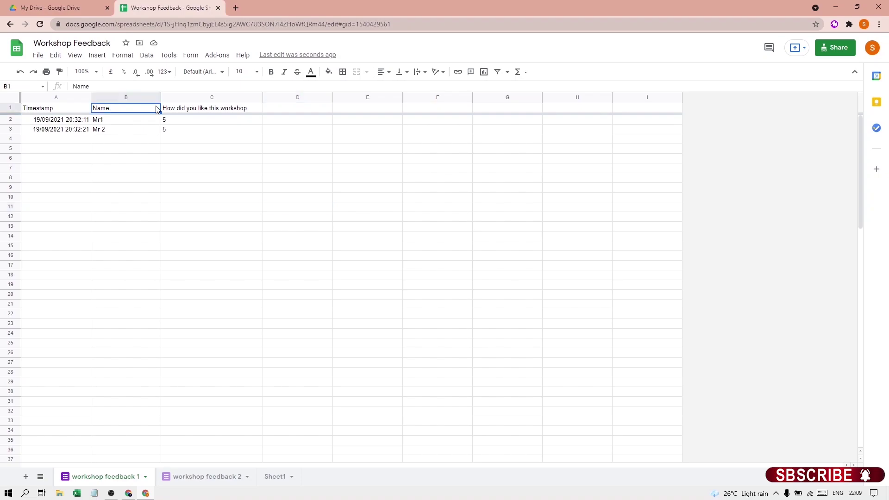
left_click_drag(165, 109, 176, 131)
left_click(381, 72)
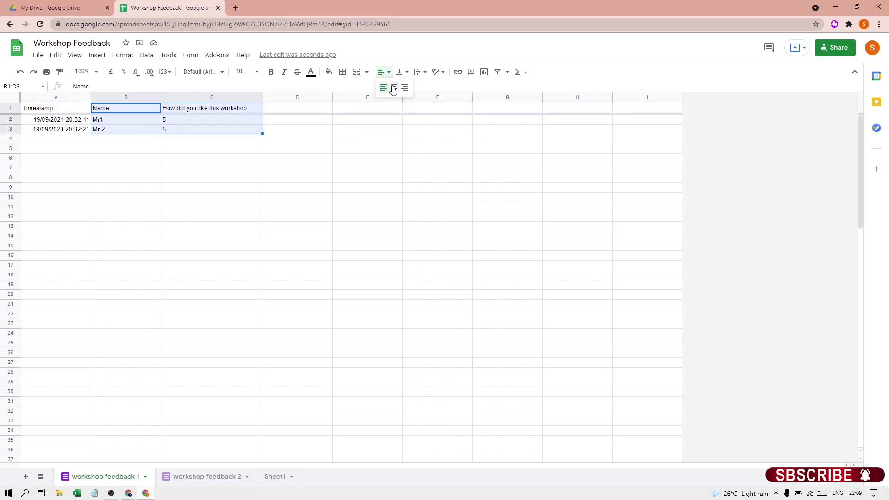
left_click(393, 88)
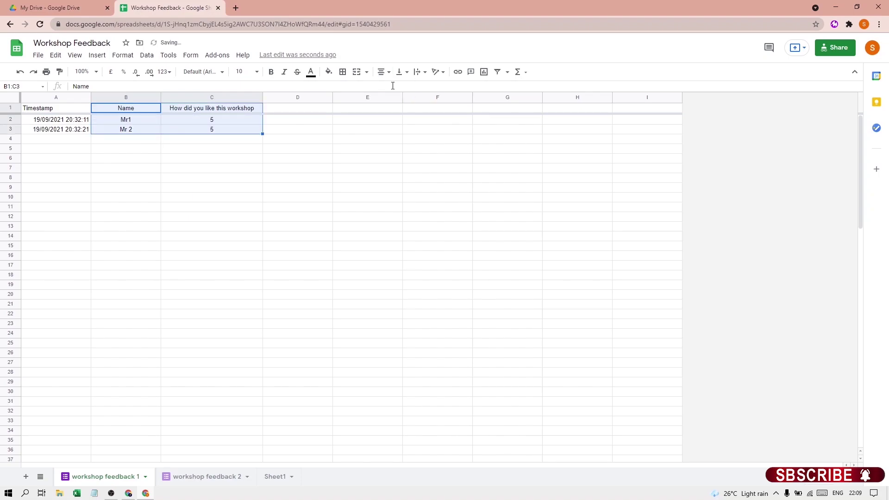
left_click(272, 74)
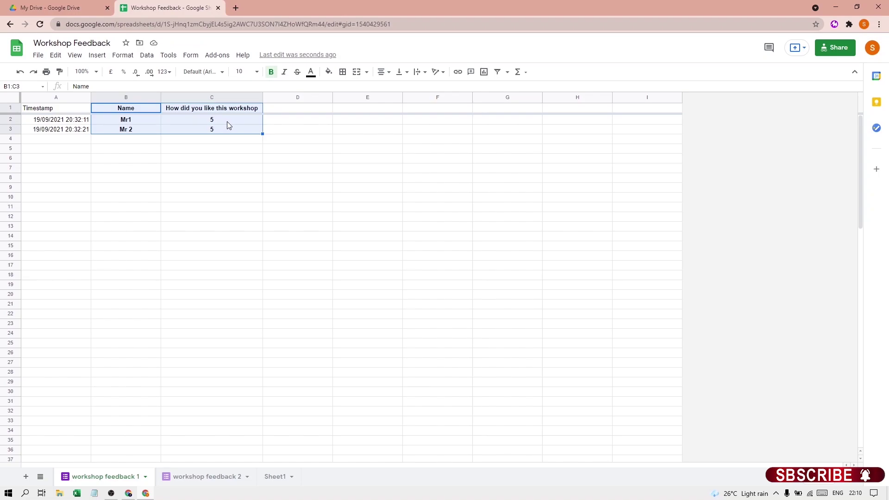
left_click(329, 72)
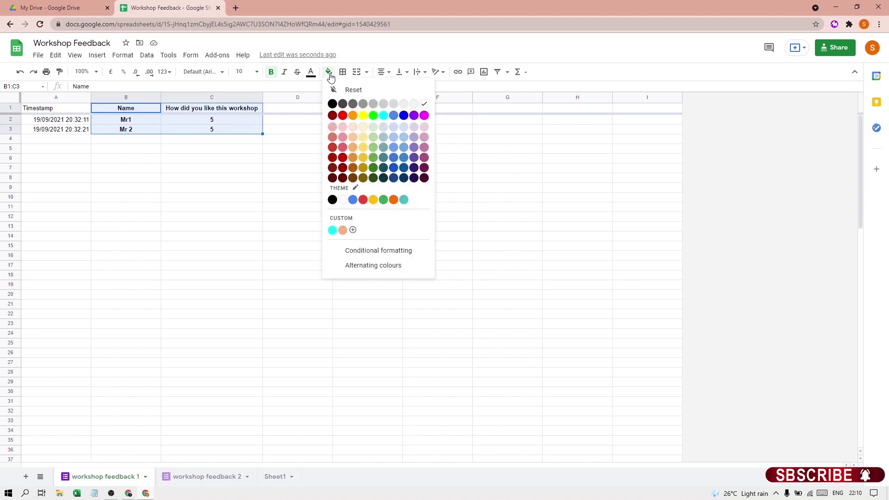
left_click(382, 117)
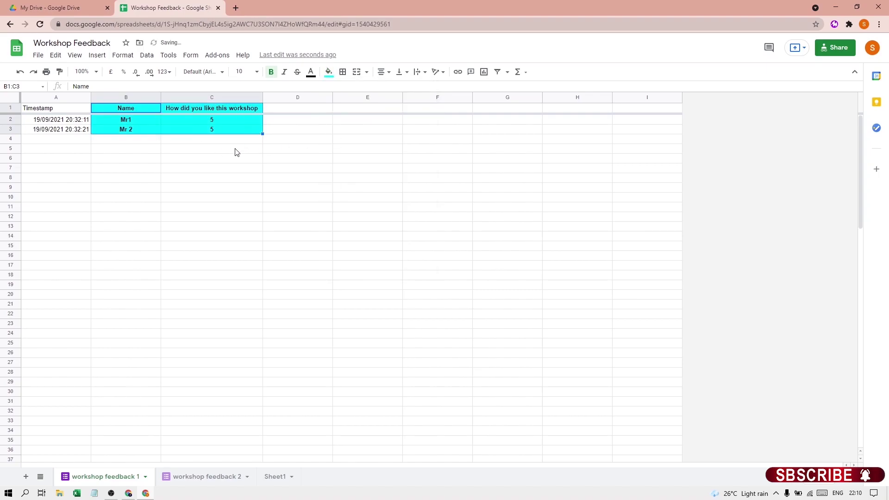
left_click(205, 477)
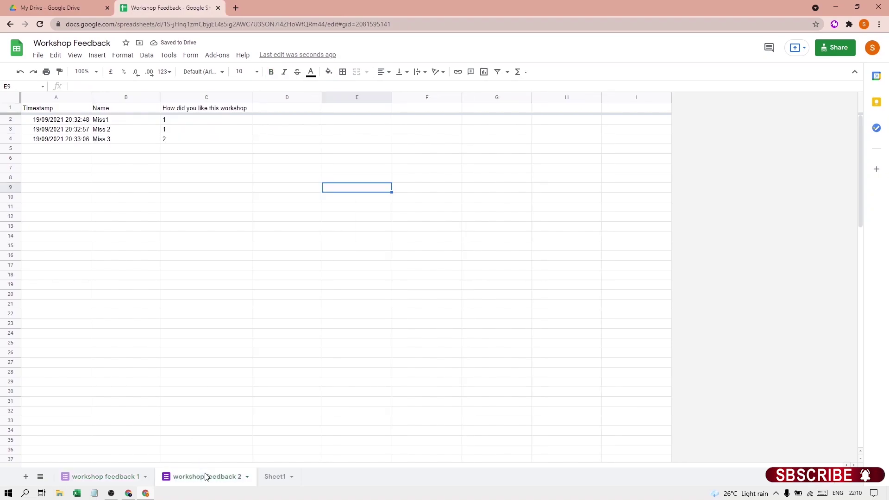
Step: On workshop feedback 2, make cells B1:C4 centred, bold and filled yellow
left_click(106, 110)
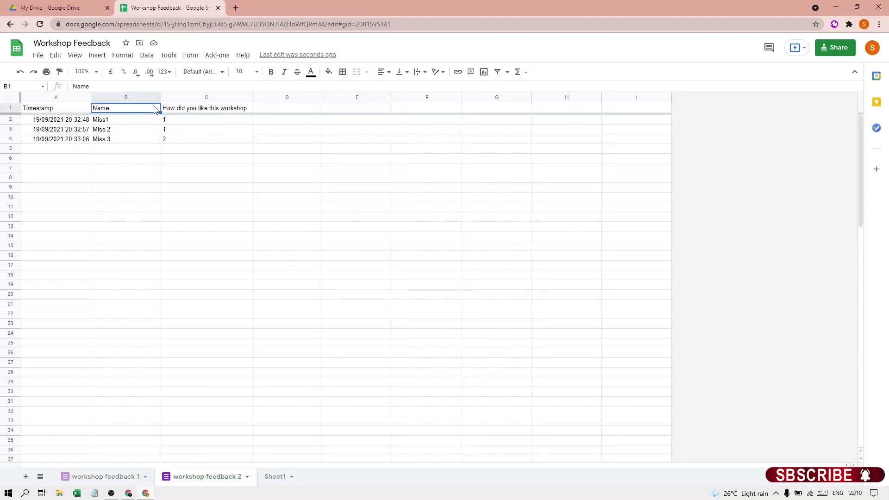
left_click_drag(156, 110, 185, 141)
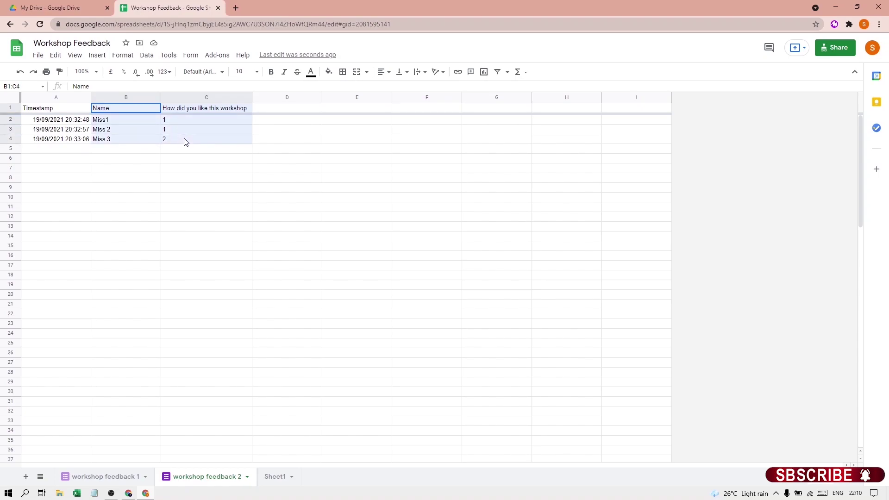
left_click(383, 72)
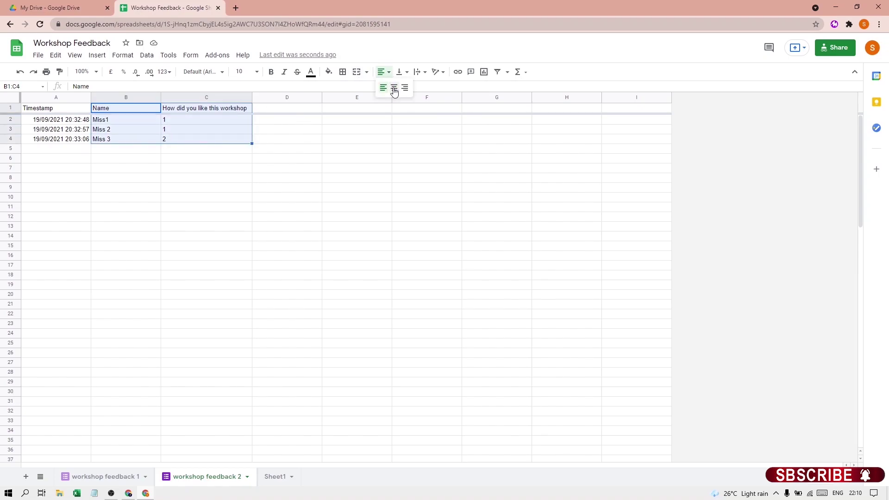
left_click(395, 88)
left_click(271, 73)
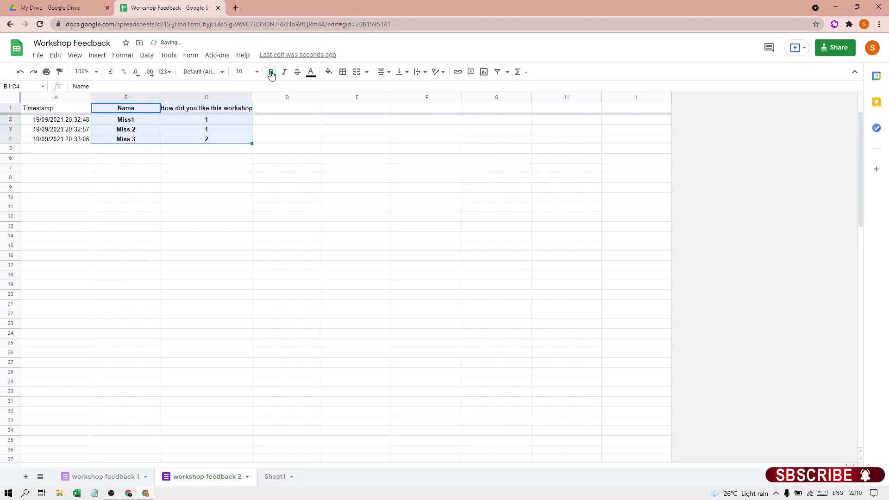
left_click(330, 73)
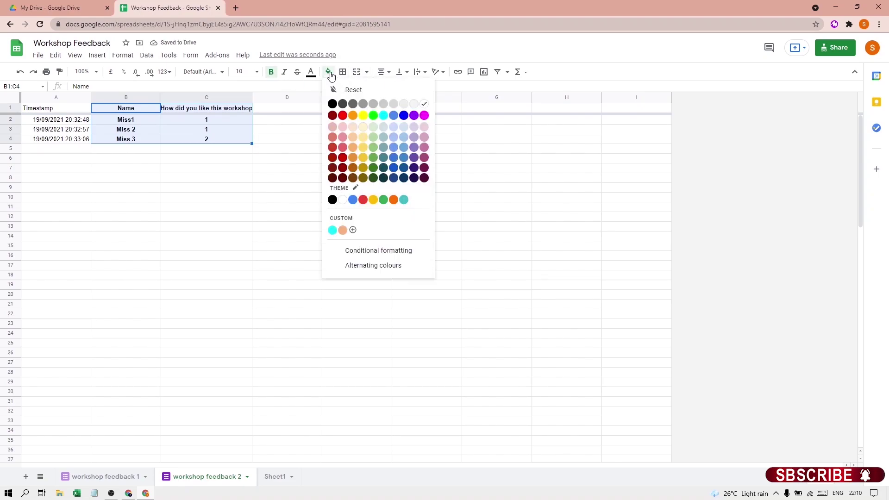
left_click(359, 117)
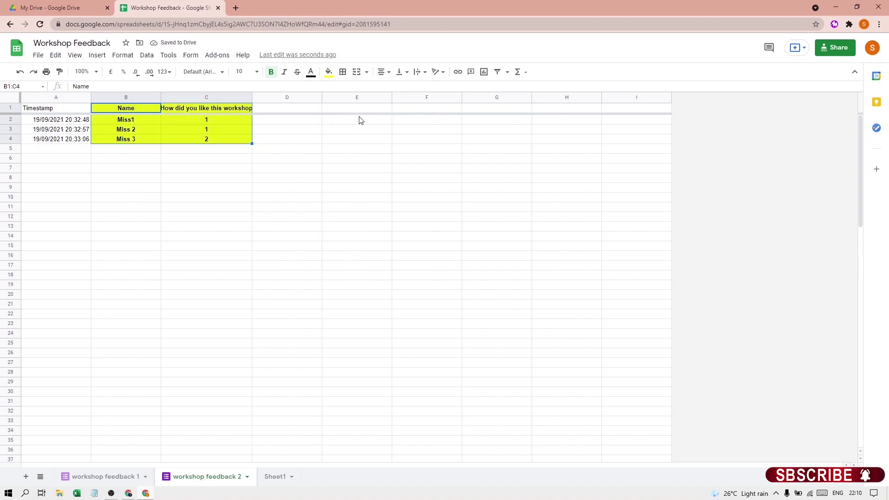
left_click(130, 479)
left_click(191, 477)
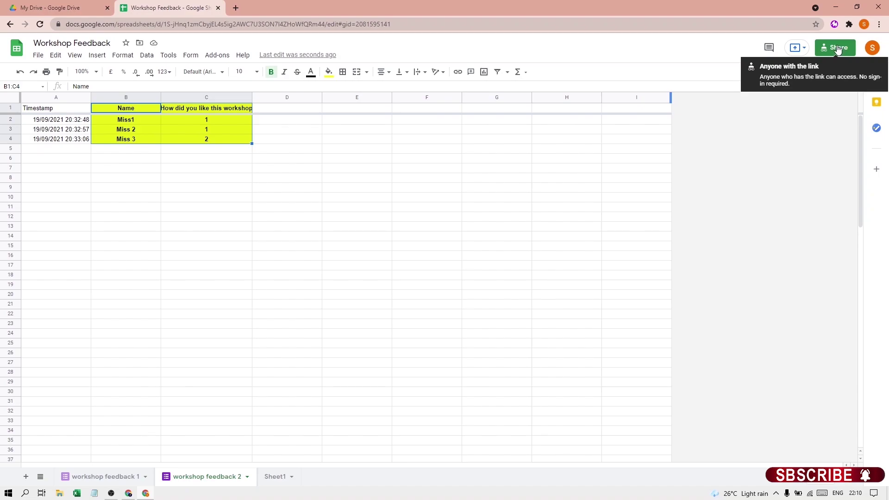
Step: Set general access to 'Anyone with the link' as Viewer and copy the spreadsheet link
left_click(838, 48)
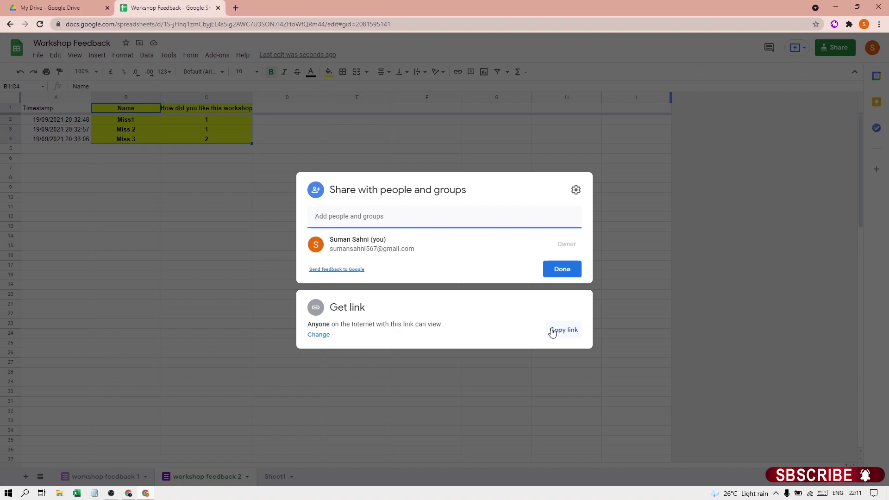
left_click(320, 336)
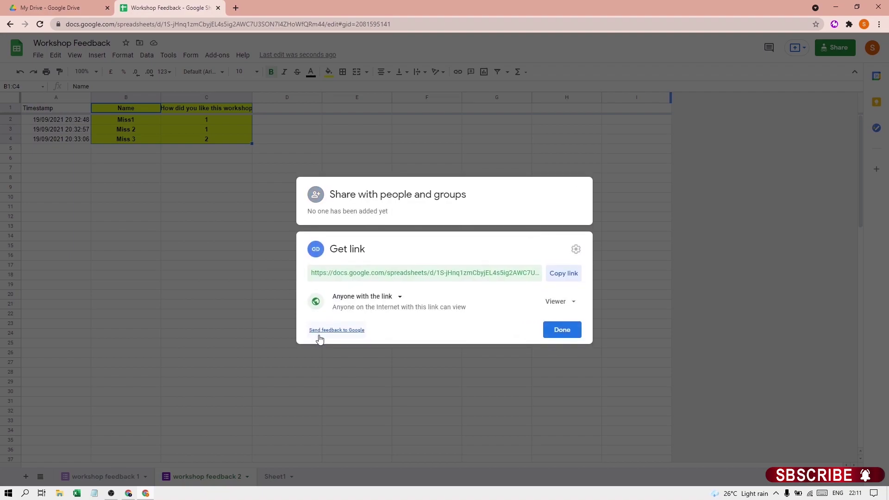
left_click(398, 298)
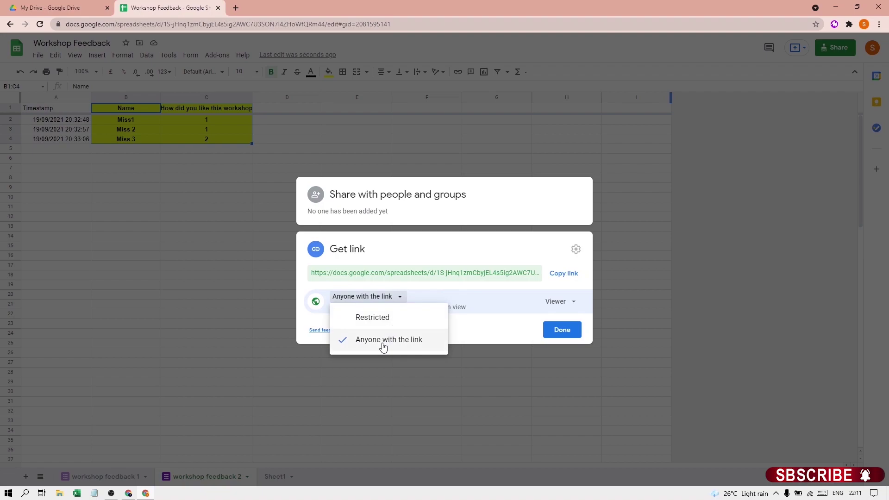
left_click(382, 345)
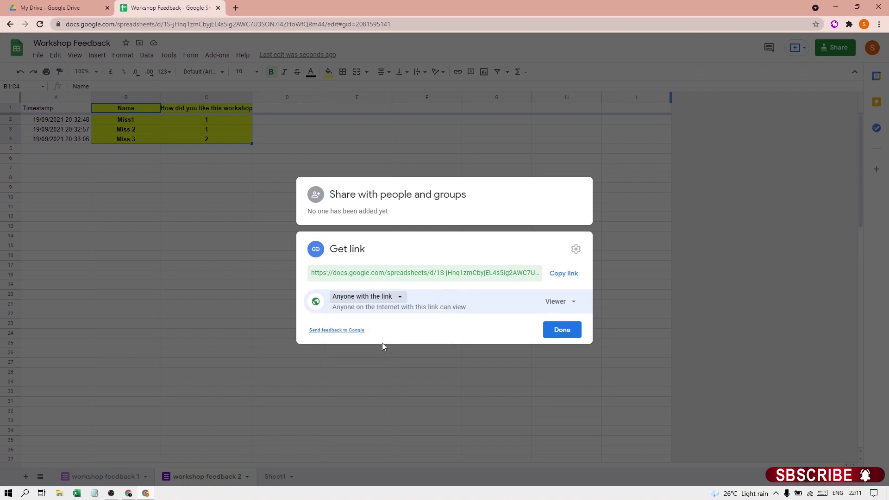
left_click(569, 332)
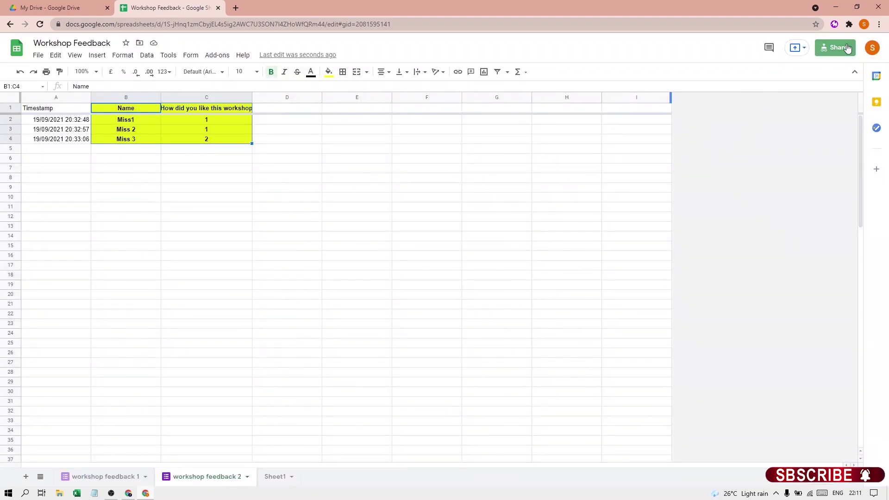
left_click(834, 49)
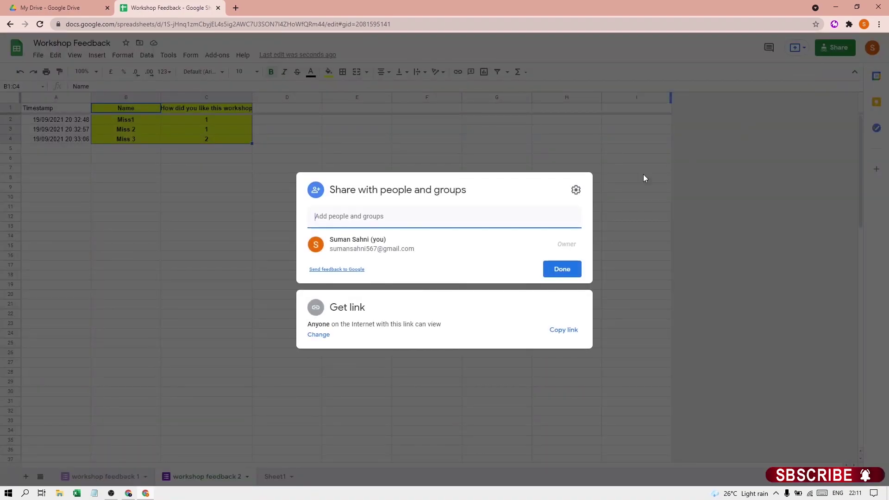
left_click(563, 330)
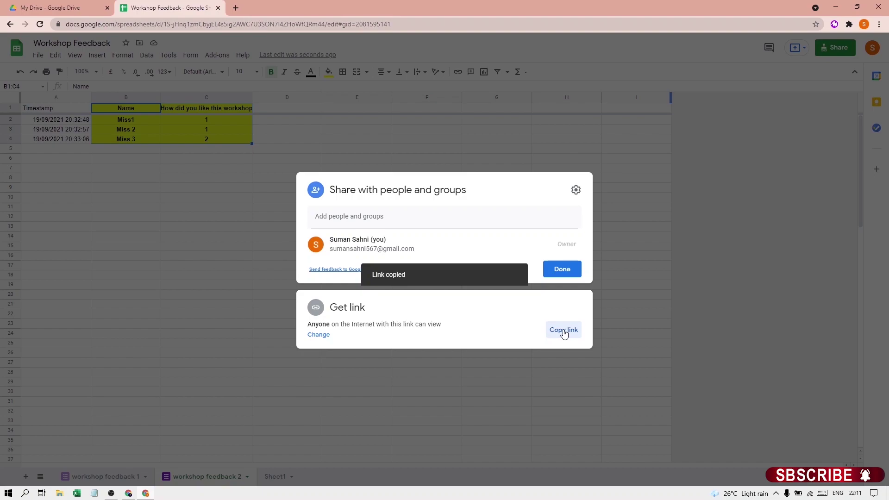